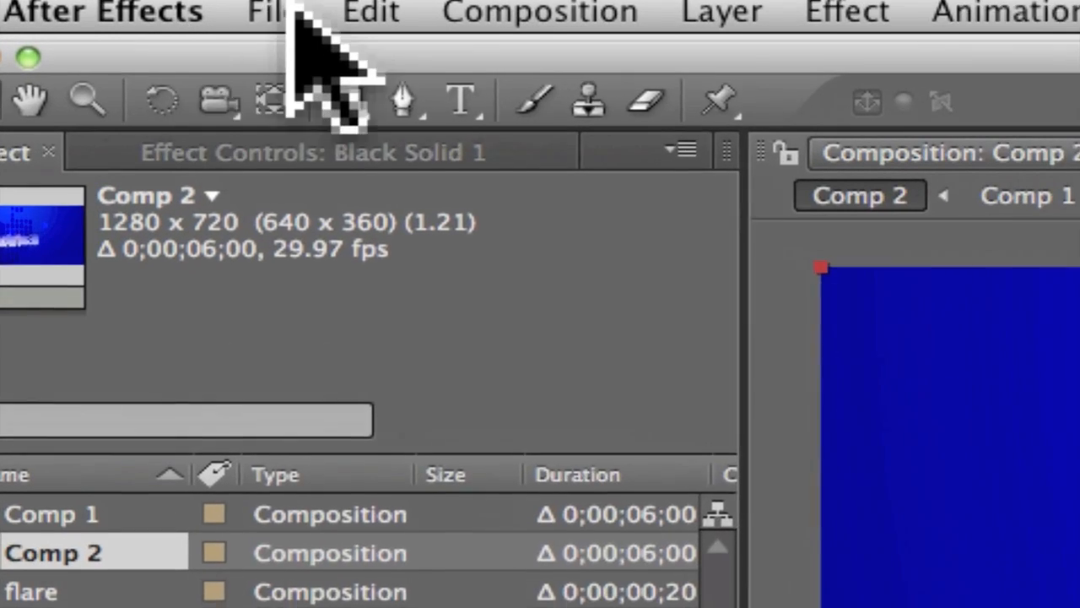
Step: Add a camera layer with the 50mm preset to Comp 2
left_click(241, 14)
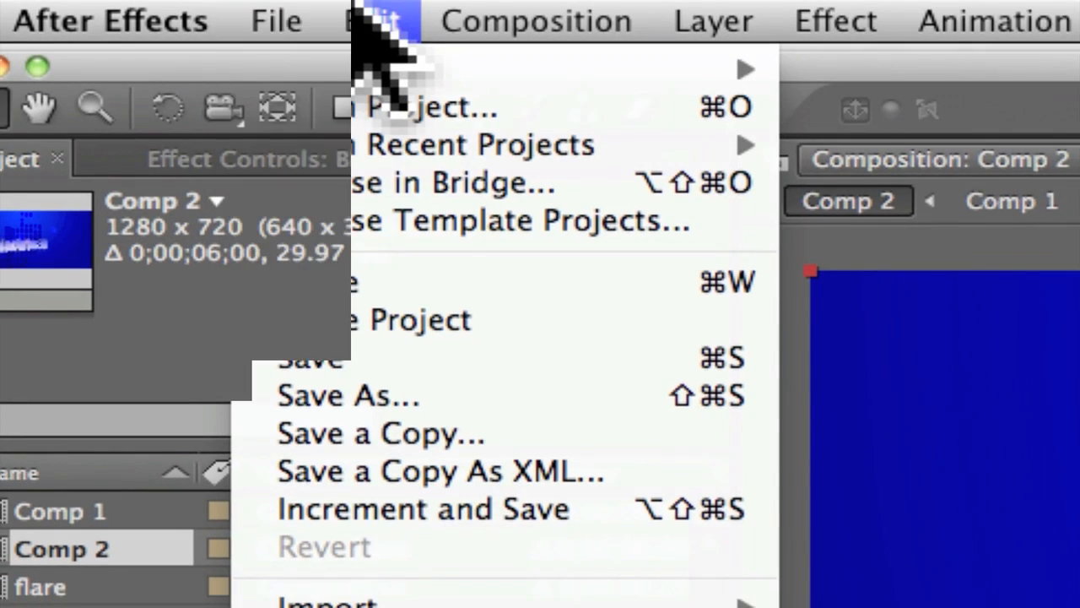
mouse_move(713, 22)
mouse_move(890, 63)
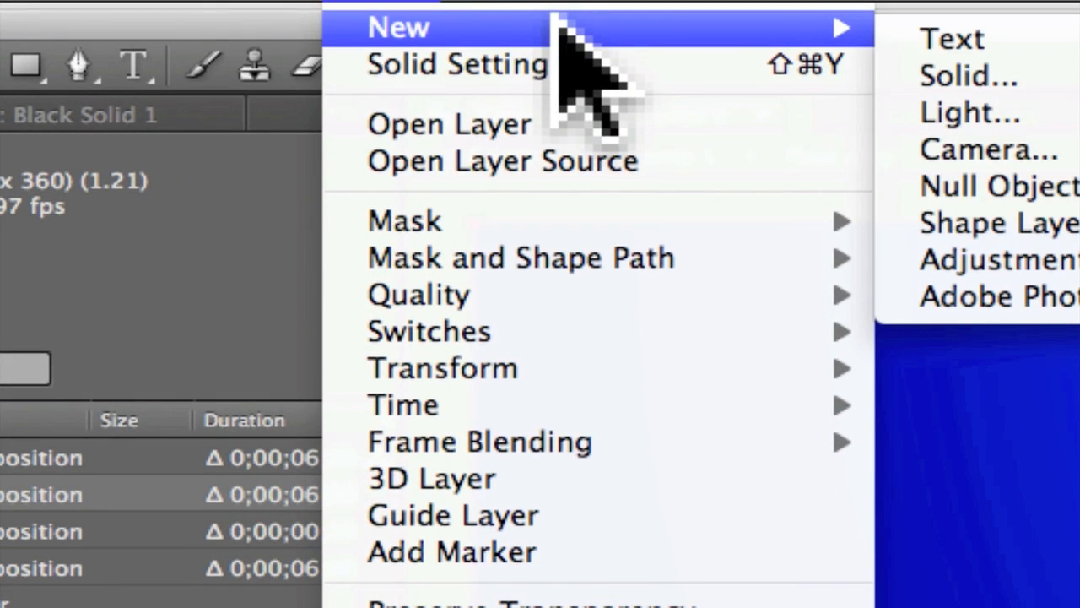
left_click(987, 149)
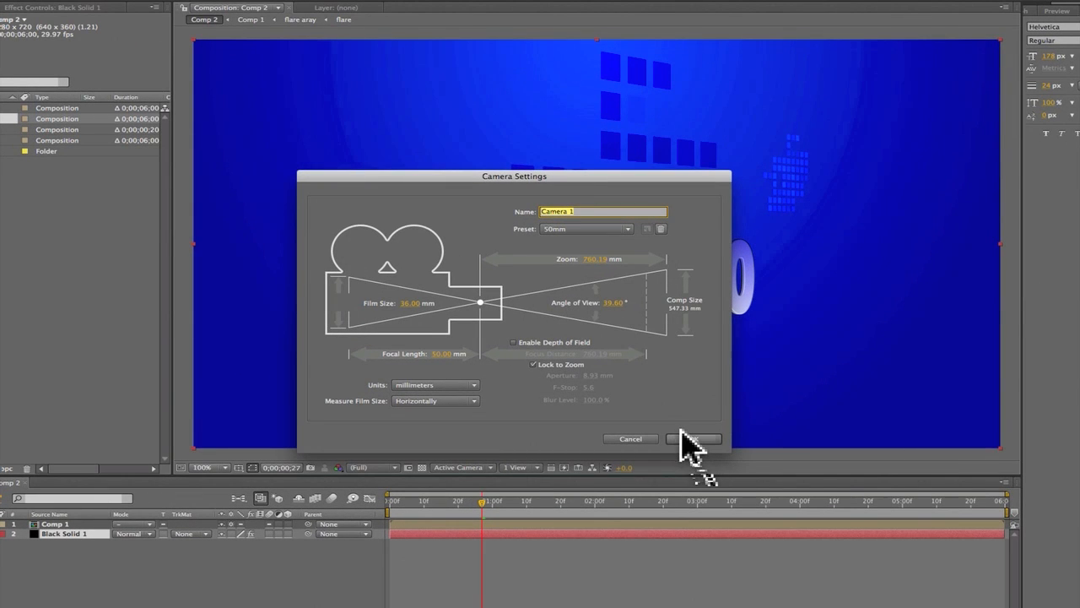
left_click(685, 440)
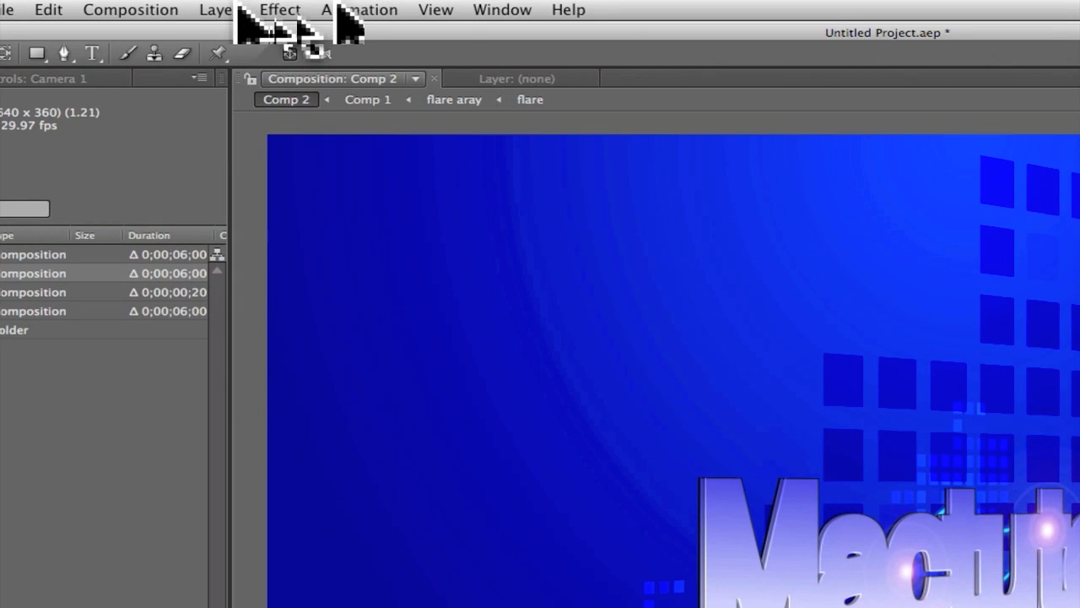
Step: Add a null object layer to Comp 2
left_click(236, 8)
mouse_move(263, 14)
mouse_move(220, 12)
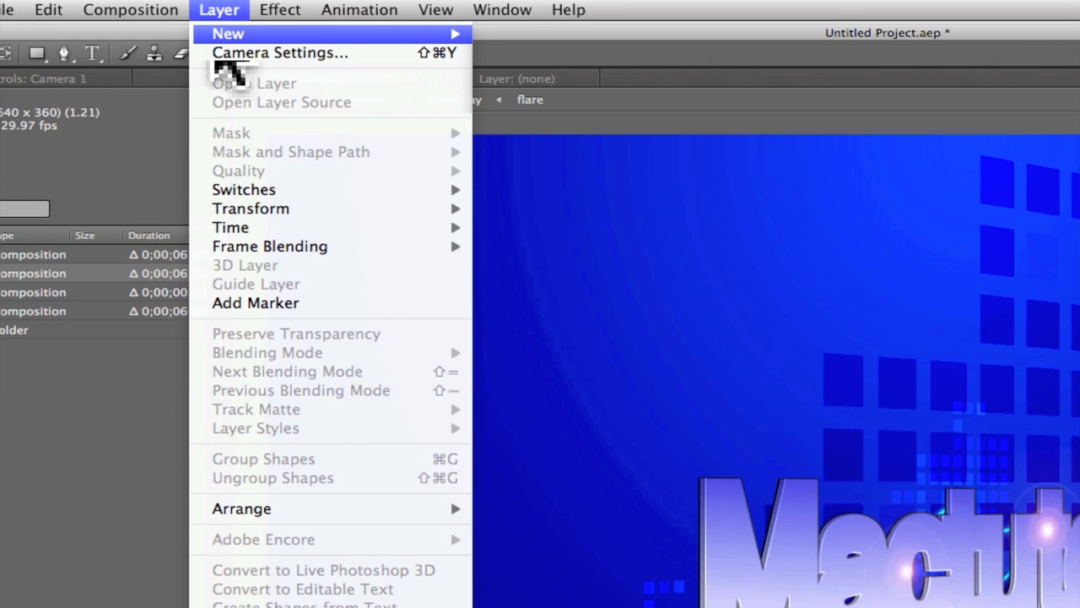
mouse_move(236, 34)
left_click(573, 112)
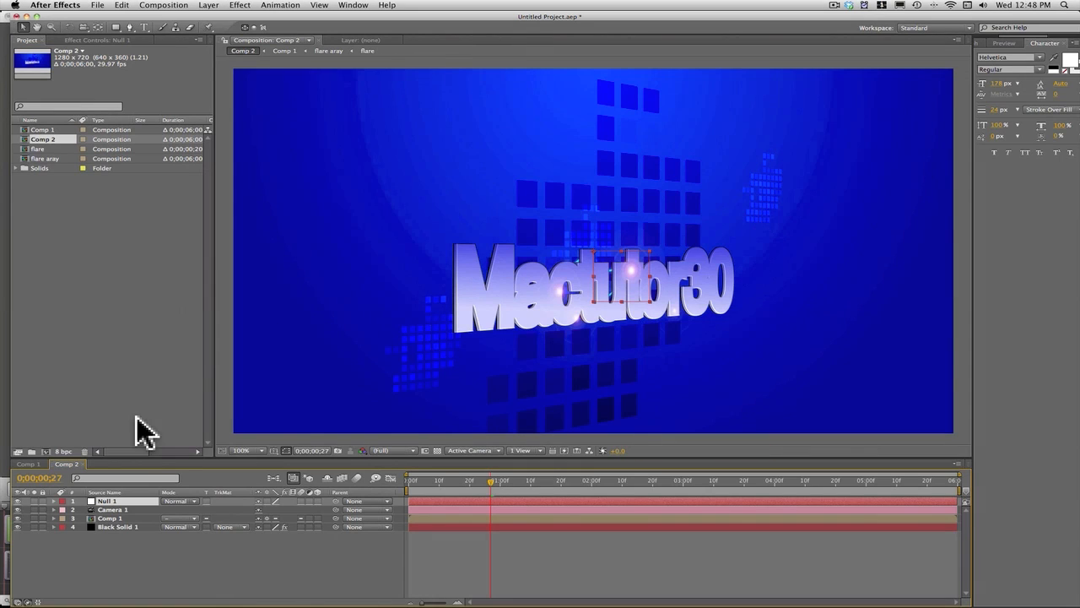
key("F8")
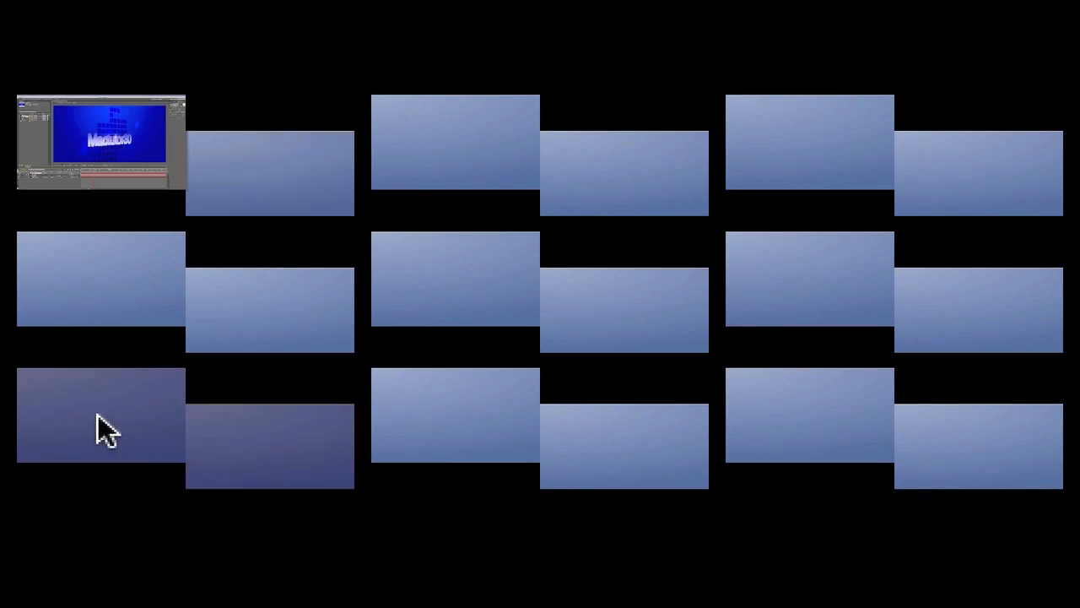
key("F8")
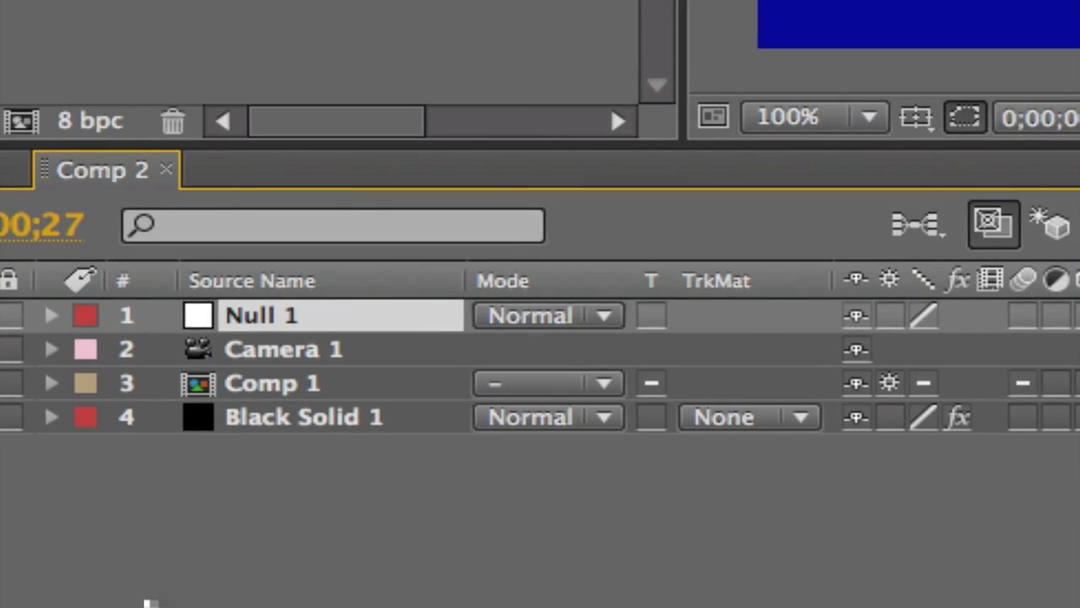
Step: Parent the Camera 1 layer to Null 1
left_click(113, 508)
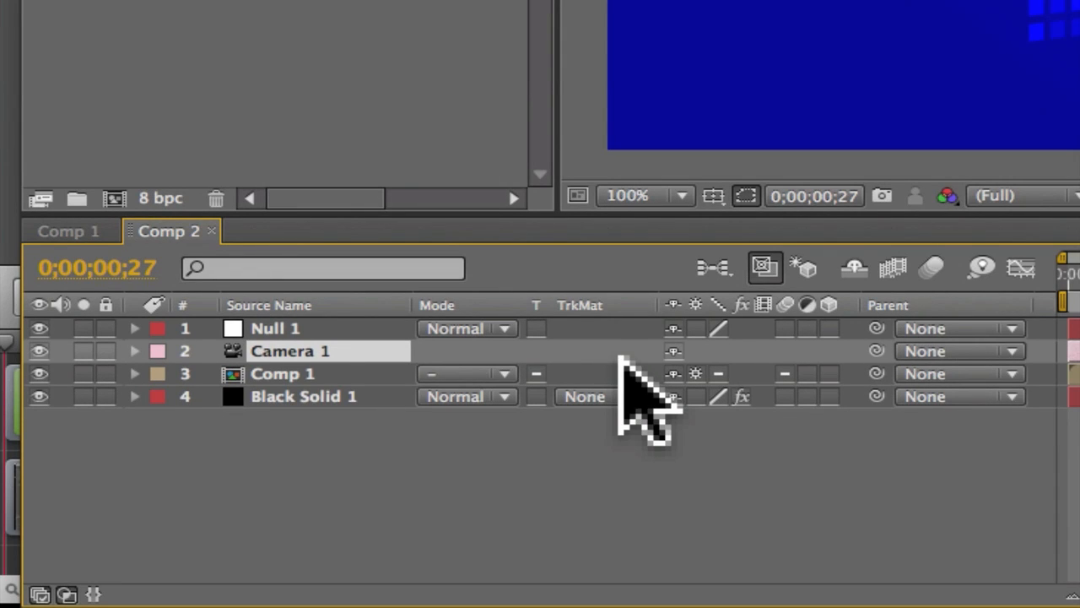
left_click_drag(876, 351, 283, 324)
left_click(264, 328)
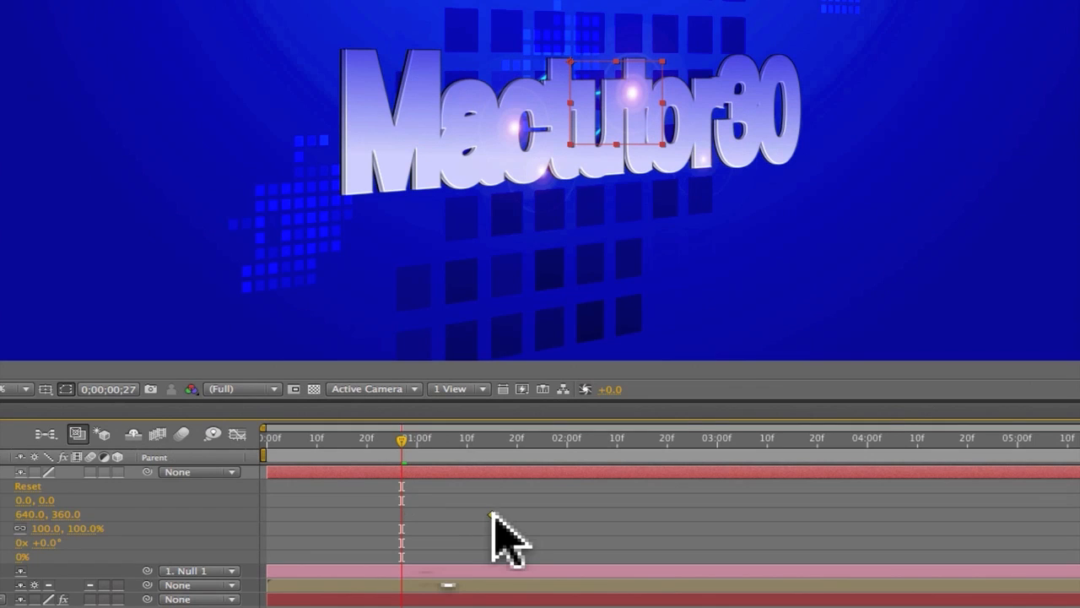
Step: Shift Null 1's Position keyframe to just past one second and set the current time to 0;00;01;09
left_click_drag(402, 514, 418, 517)
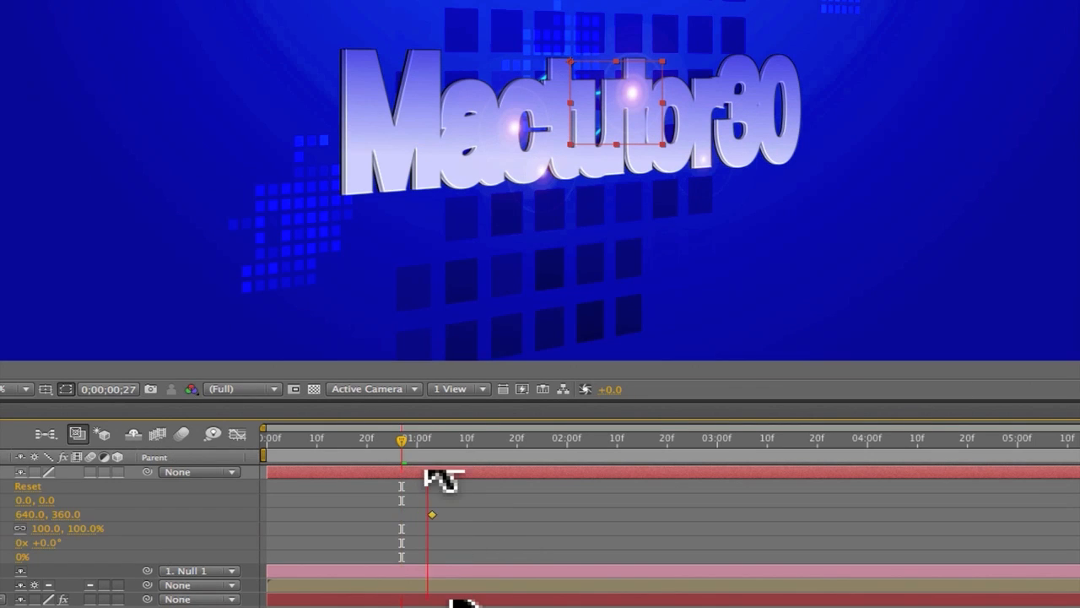
left_click(443, 447)
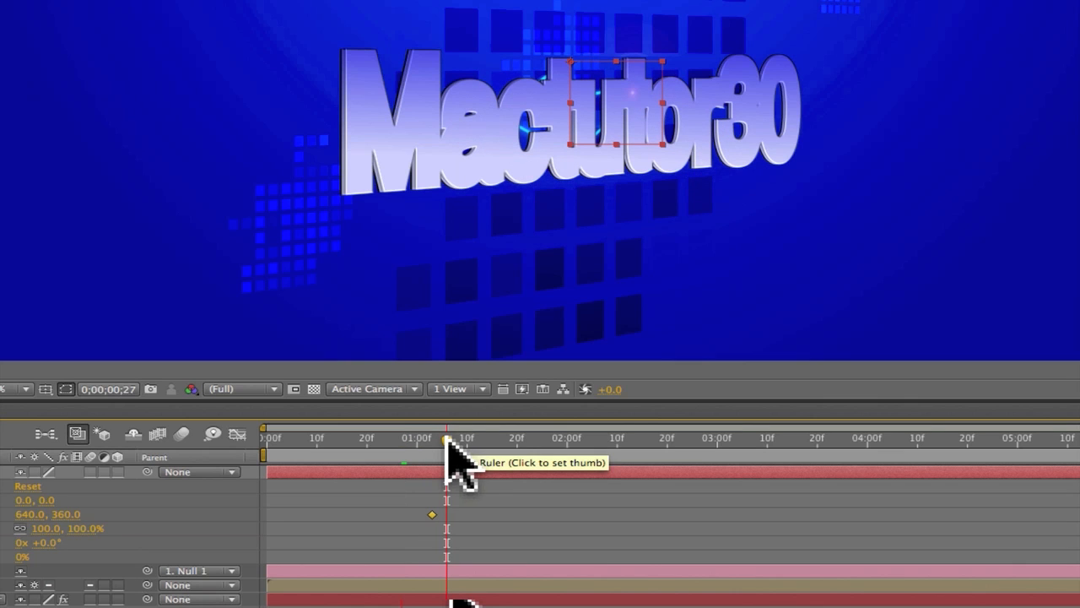
left_click(456, 440)
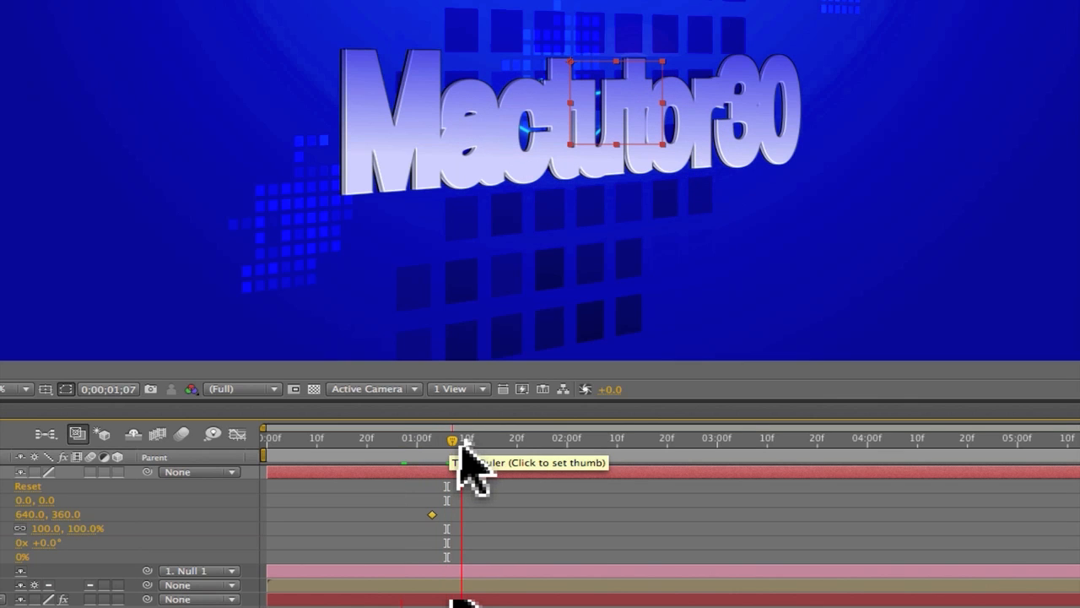
left_click_drag(459, 447, 466, 453)
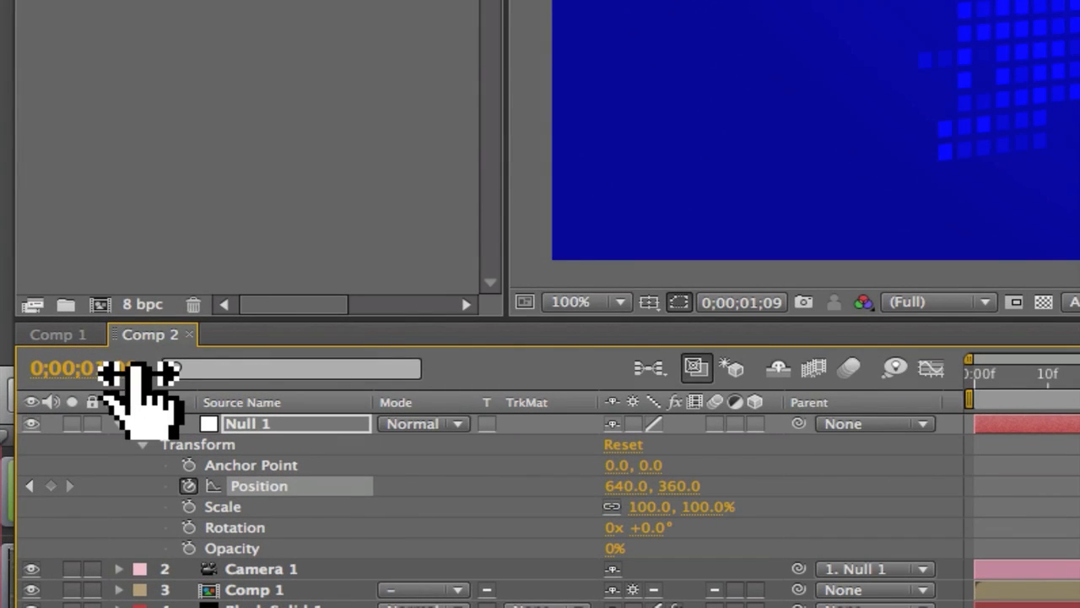
Step: Make the Null 1 layer a 3D layer
left_click(264, 426)
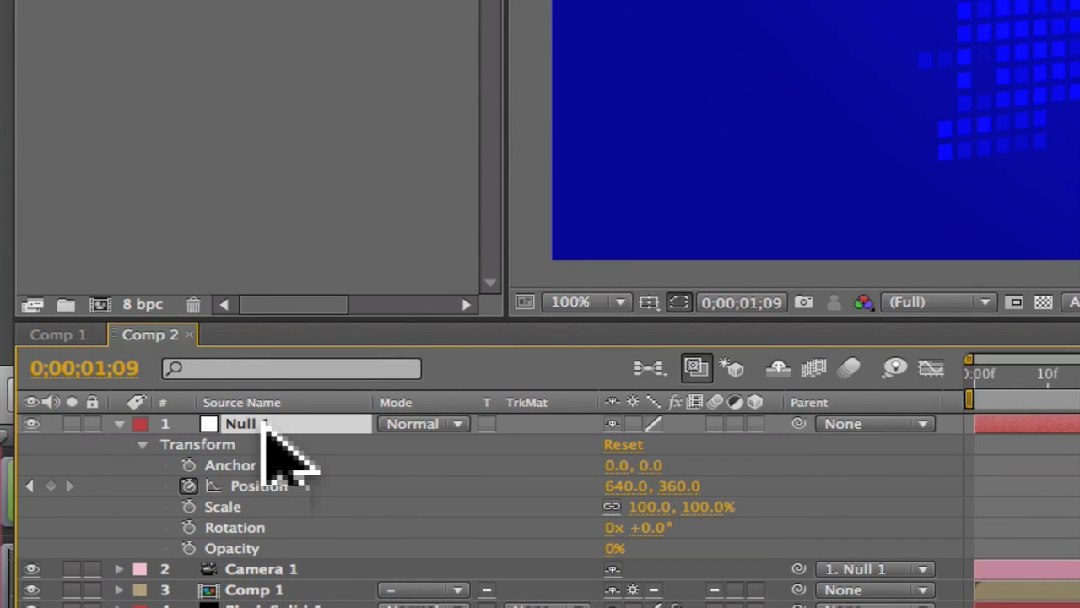
left_click(764, 424)
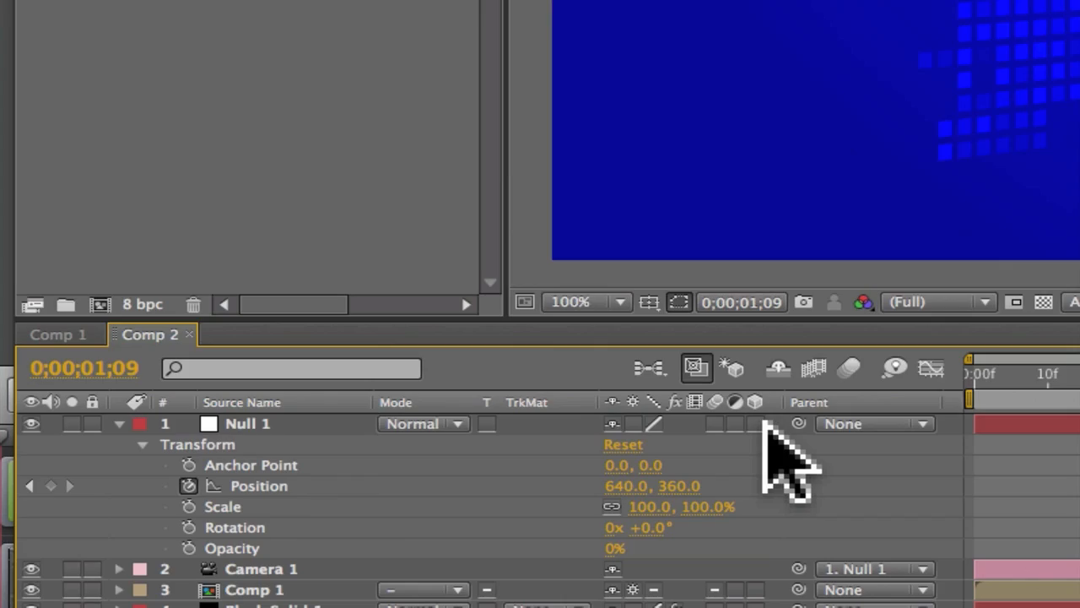
left_click(759, 423)
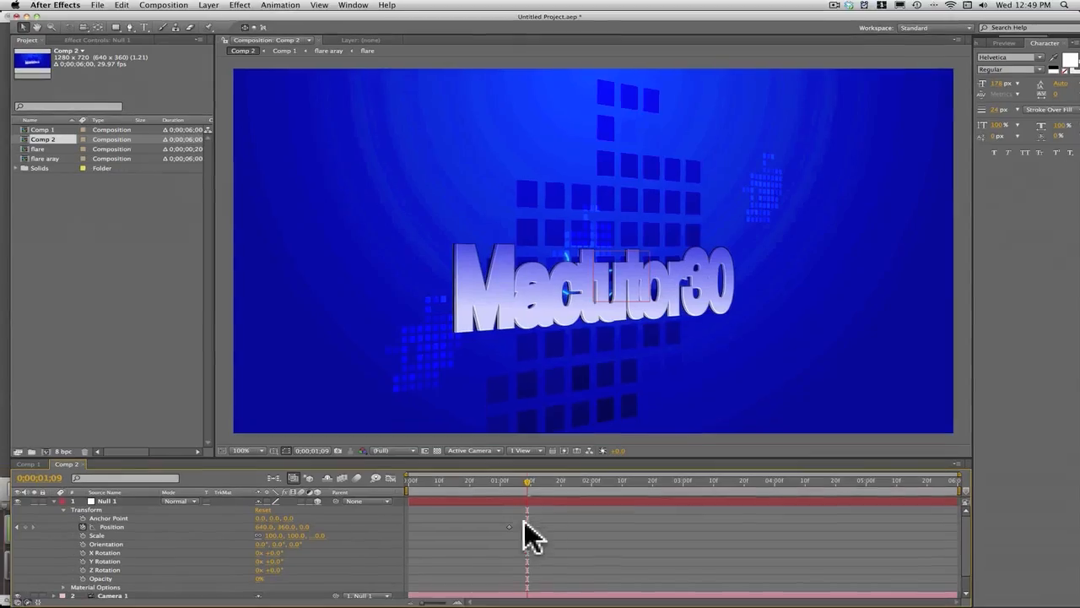
Step: Animate the camera away from the logo by moving Null 1 to position 2300, -920, 0 at 0;00;01;09
left_click_drag(622, 279, 628, 277)
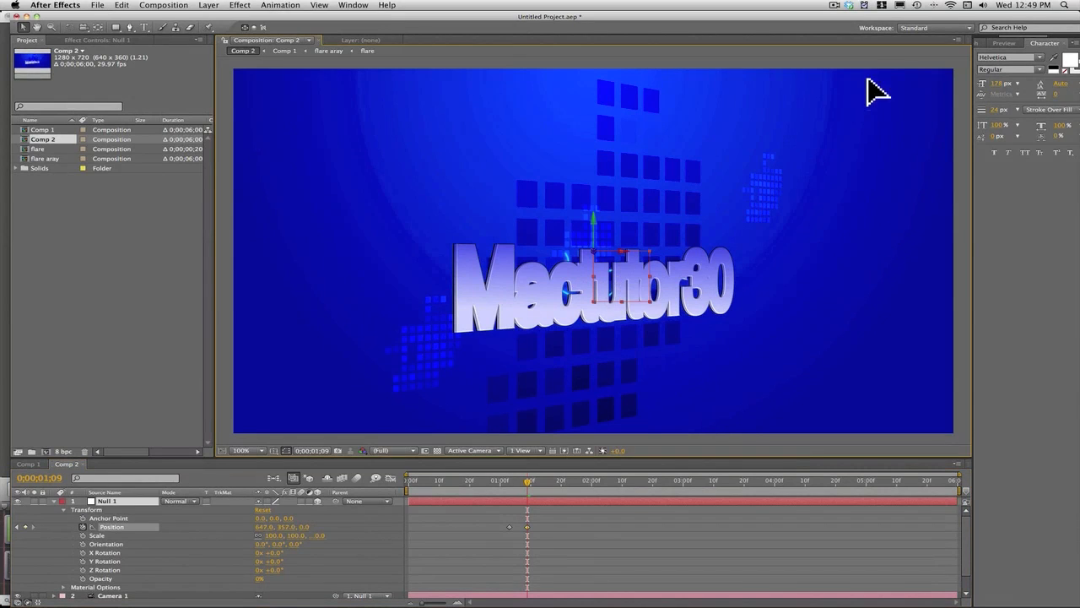
left_click_drag(894, 70, 900, 76)
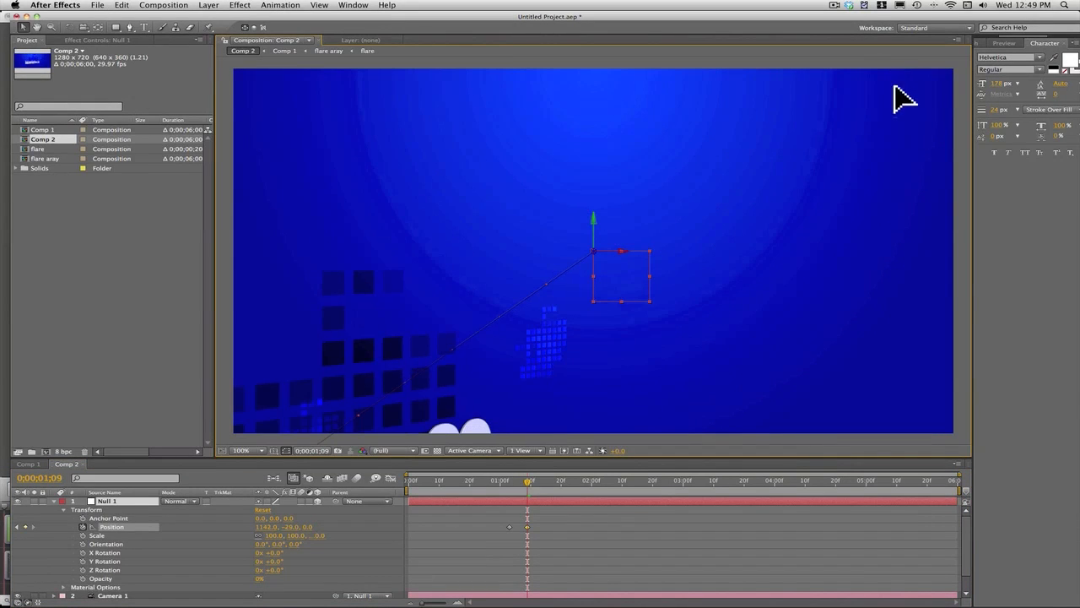
left_click_drag(924, 139, 962, 101)
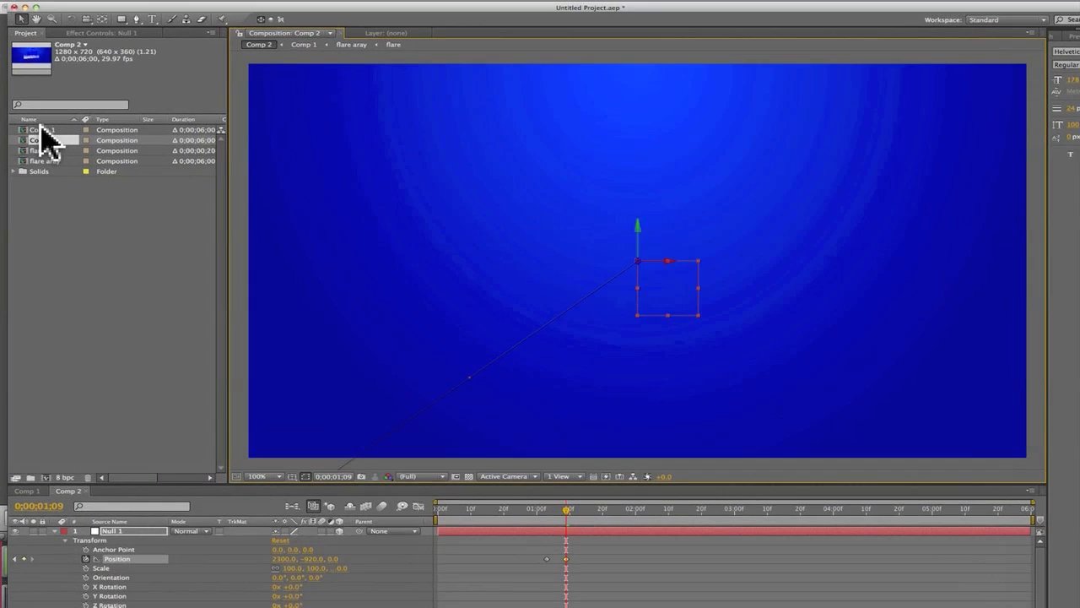
left_click(43, 130)
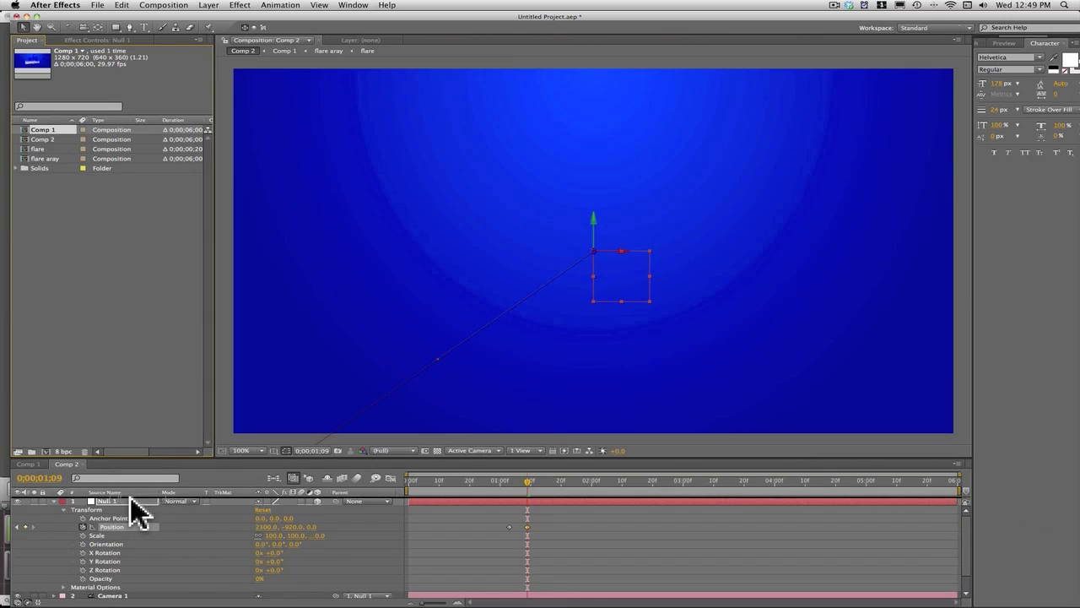
left_click_drag(135, 510, 135, 510)
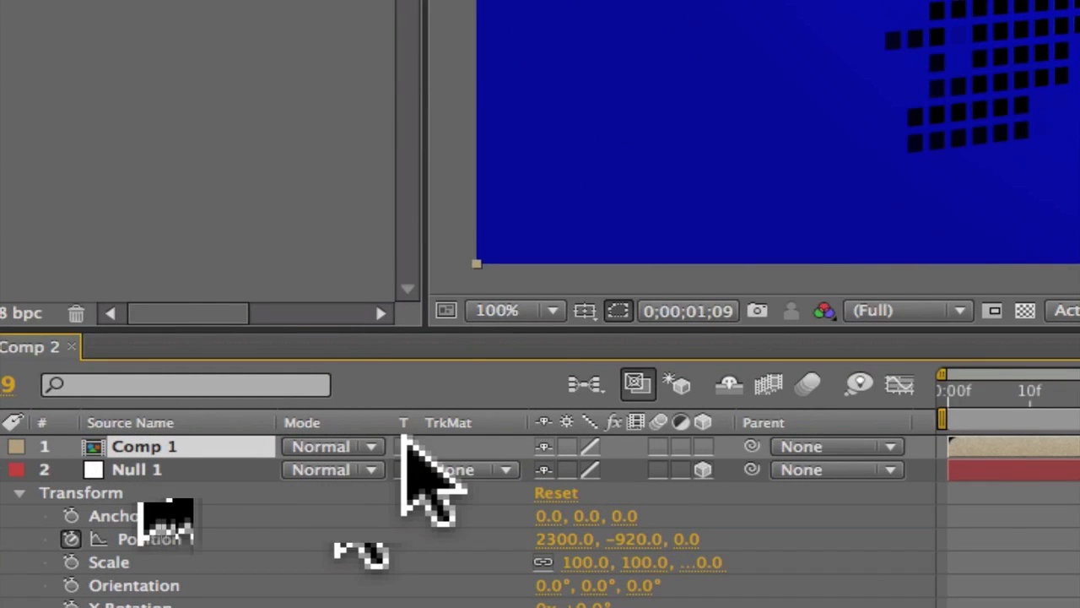
key("super+z")
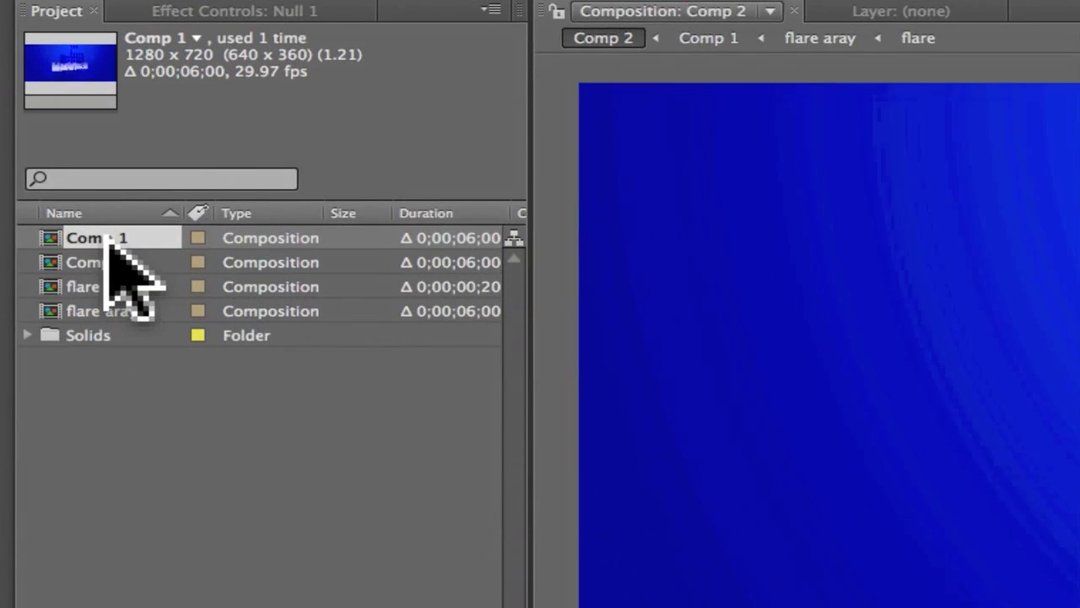
Step: Create two more copies of Comp 1 in the project by duplicating it and its copy, and open the last copy
left_click(133, 240)
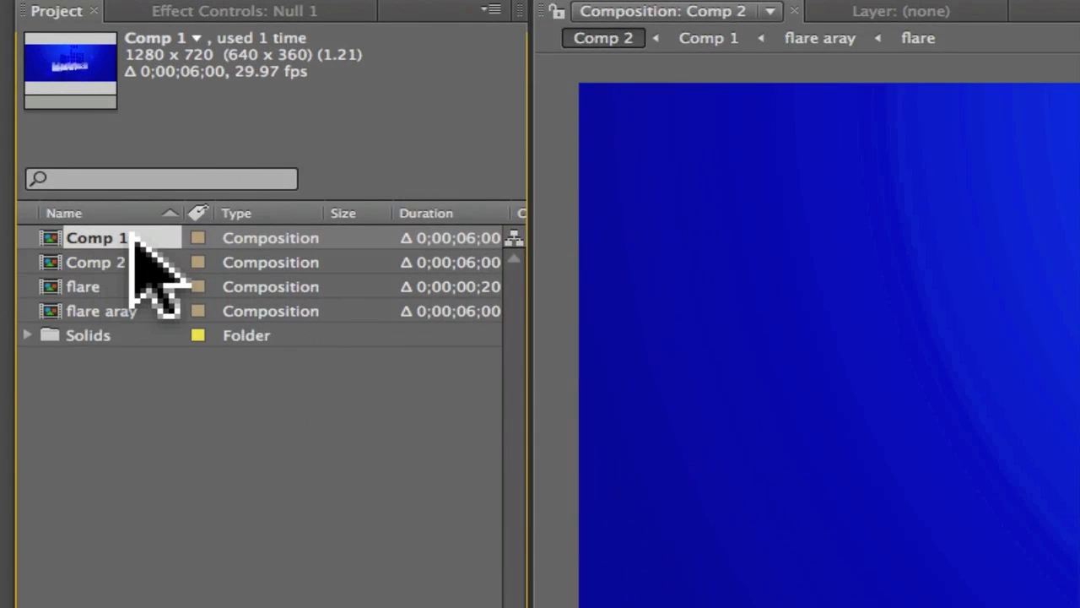
key("super+d")
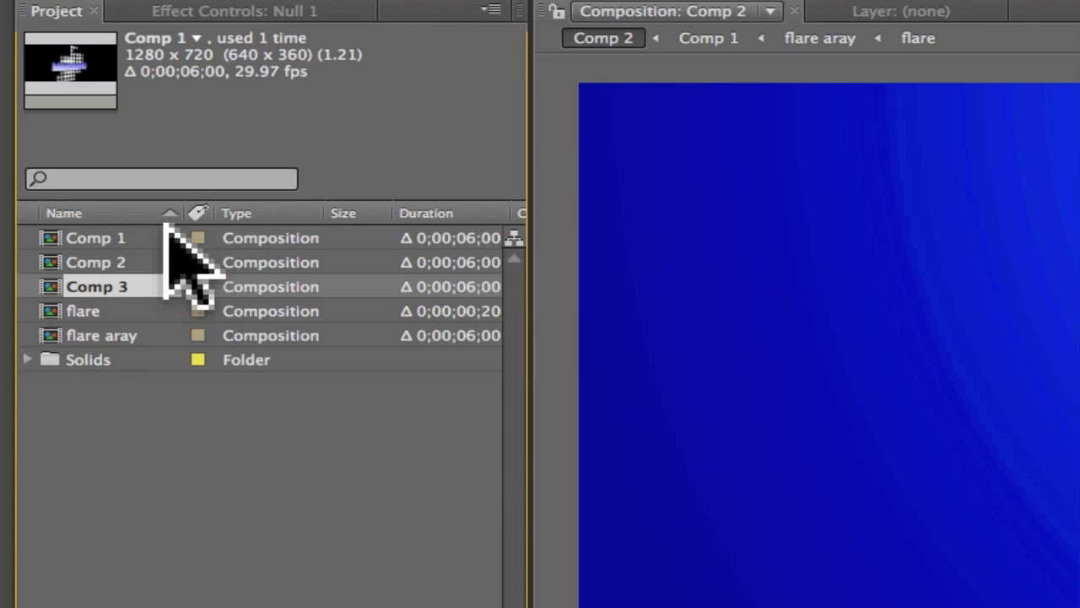
key("super+d")
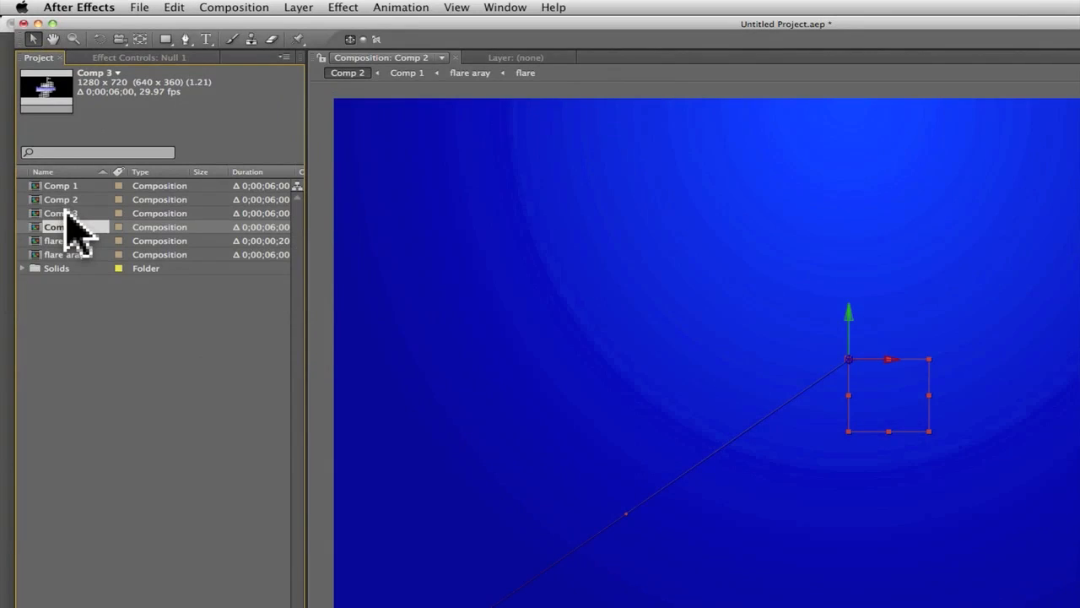
double_click(72, 227)
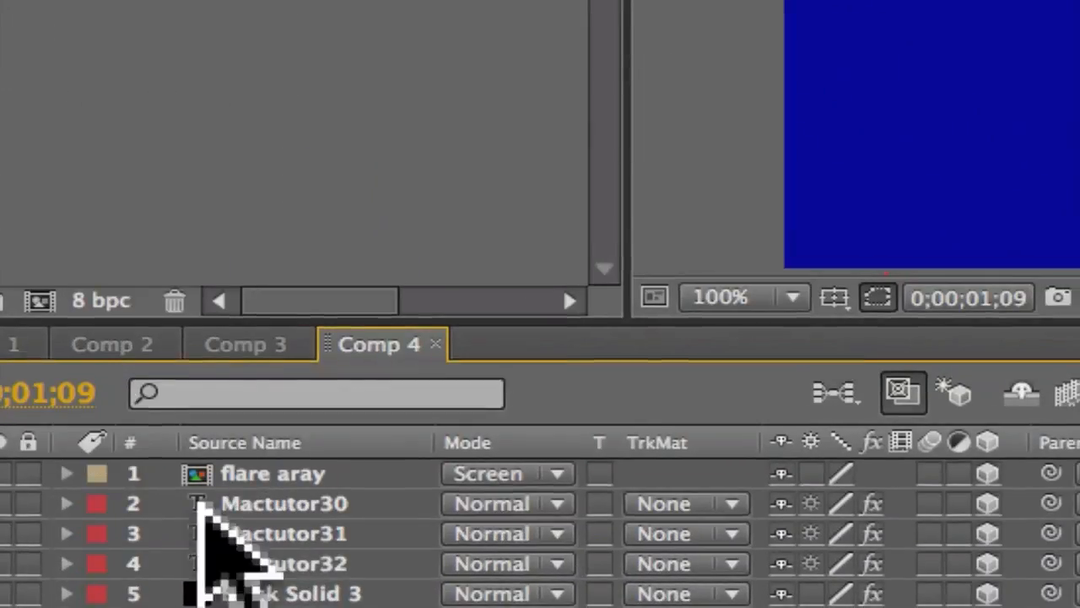
Step: Replace the wording of the Mactutor30 text layer with "HD"
left_click(281, 502)
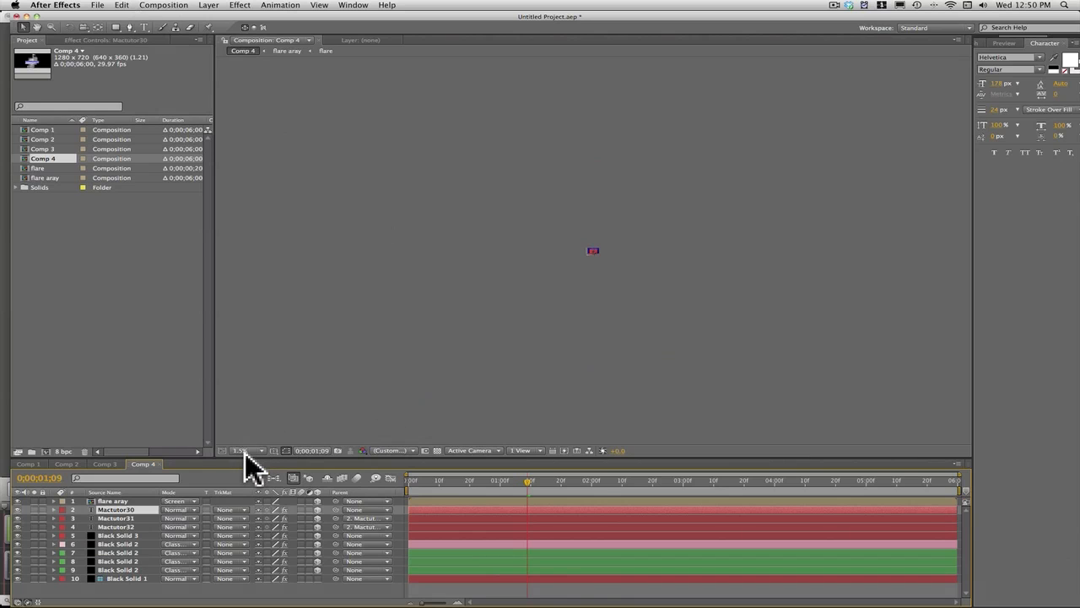
left_click(244, 450)
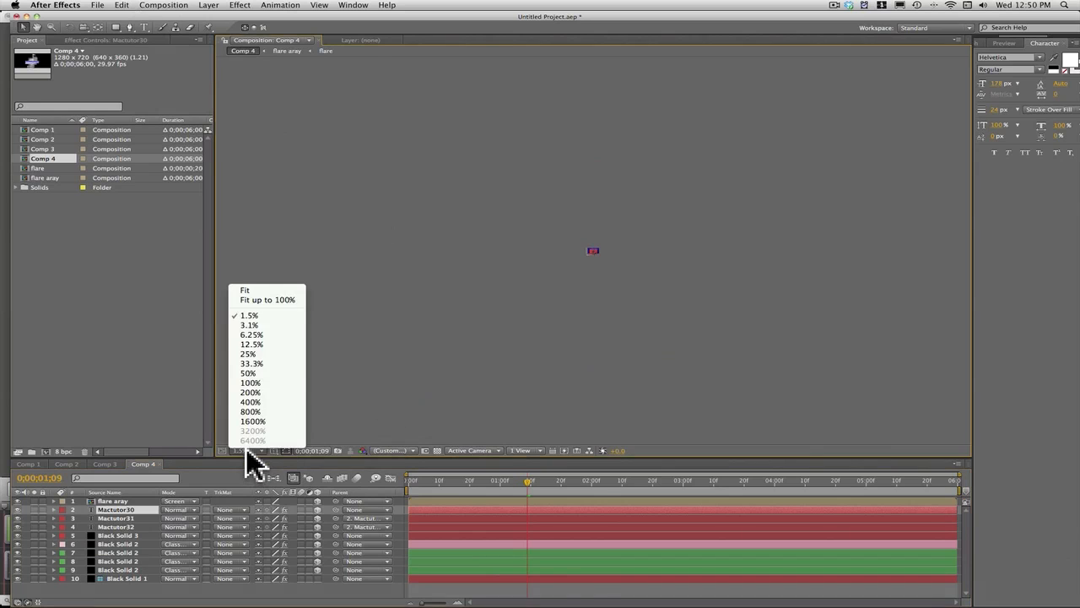
left_click(269, 295)
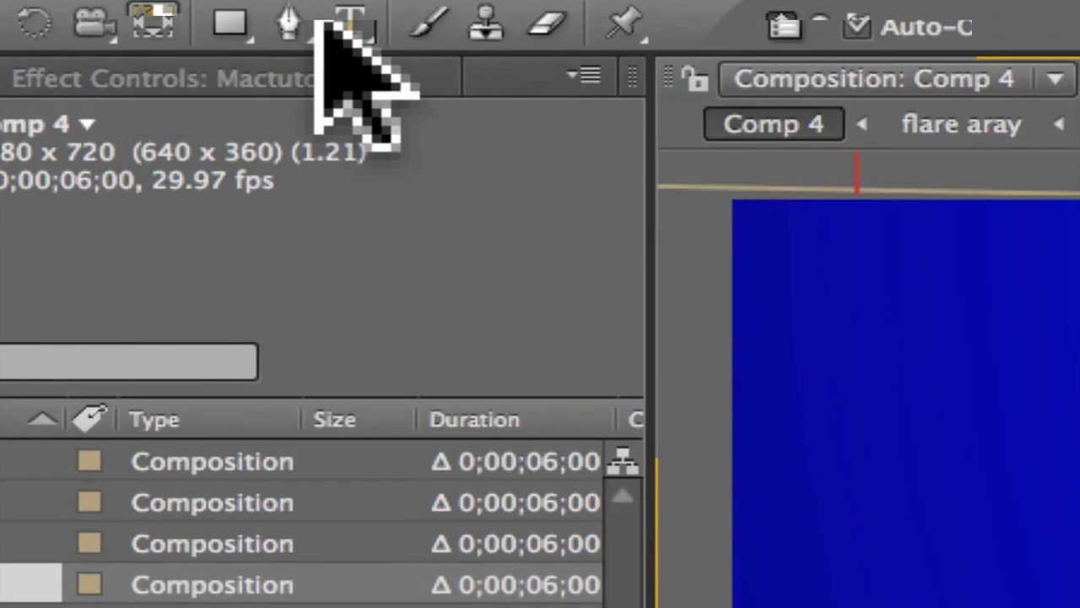
left_click(338, 25)
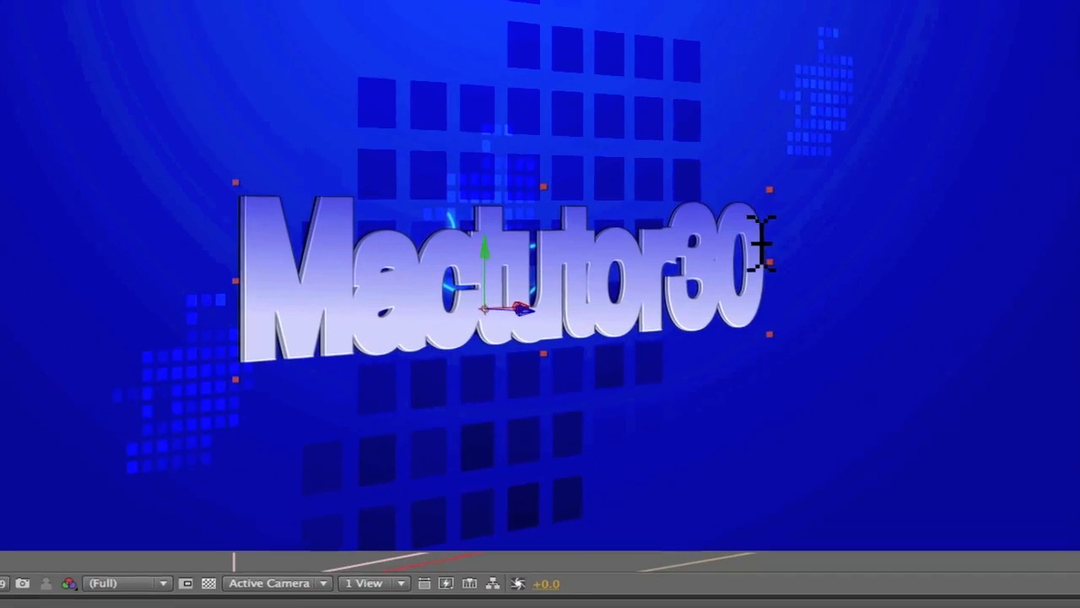
left_click(757, 251)
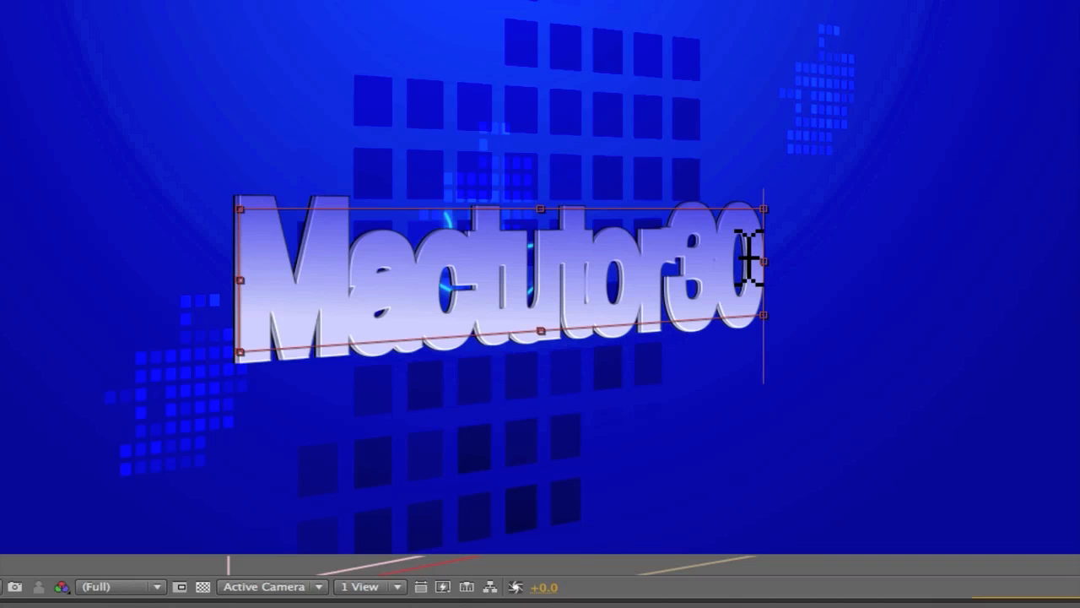
key("Left")
key("Left")
key("Left")
key("Left")
key("BackSpace")
key("BackSpace")
key("BackSpace")
key("BackSpace")
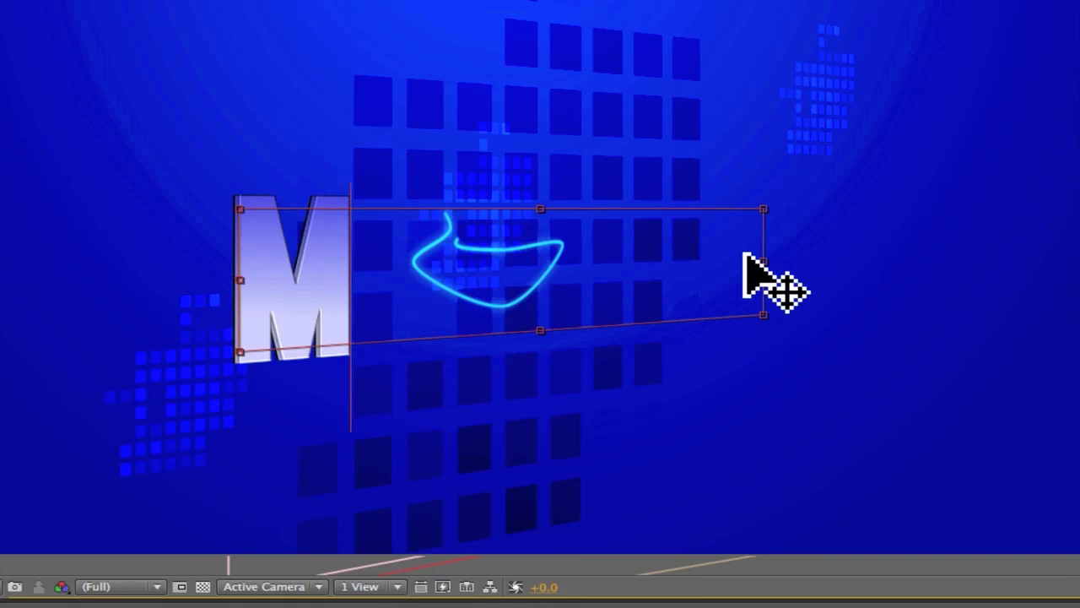
key("BackSpace")
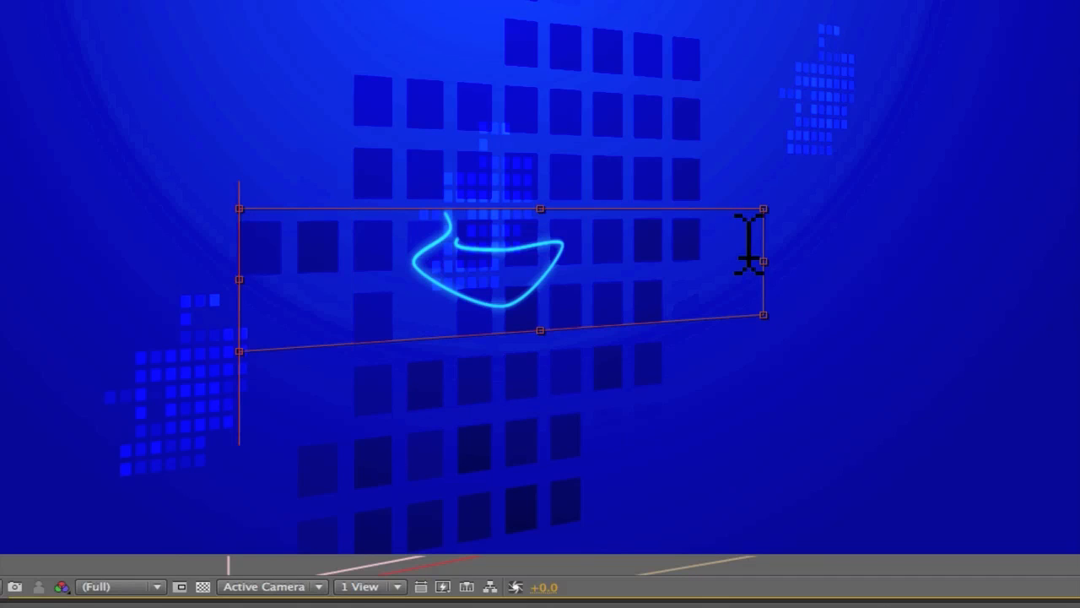
type("HD")
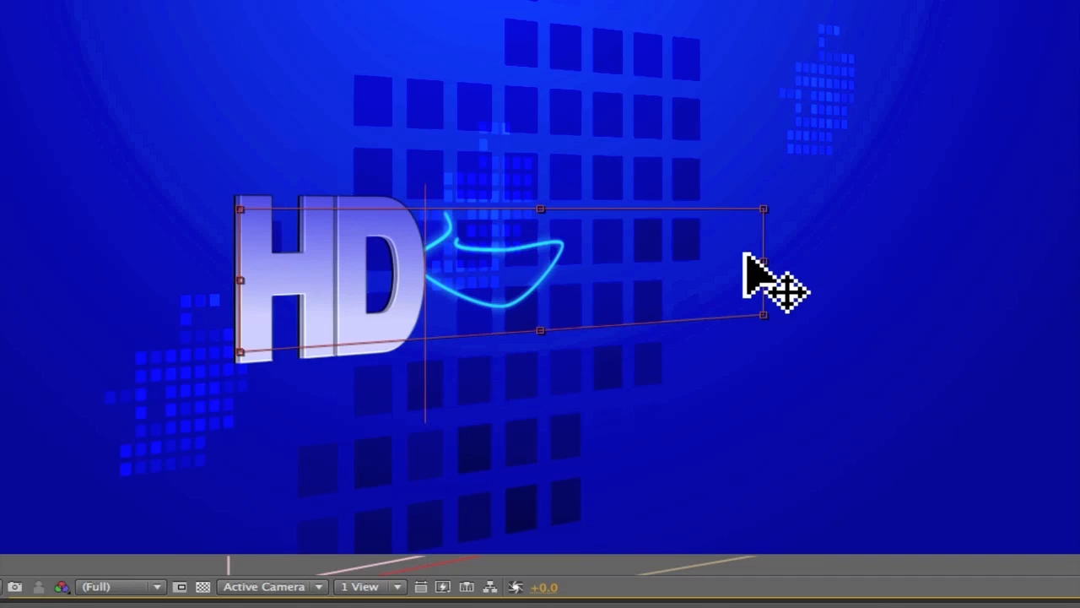
Step: Complete the title in Comp 4 so it reads "HD Tutorials", widening its text box to fit the wording
type(" Tutor")
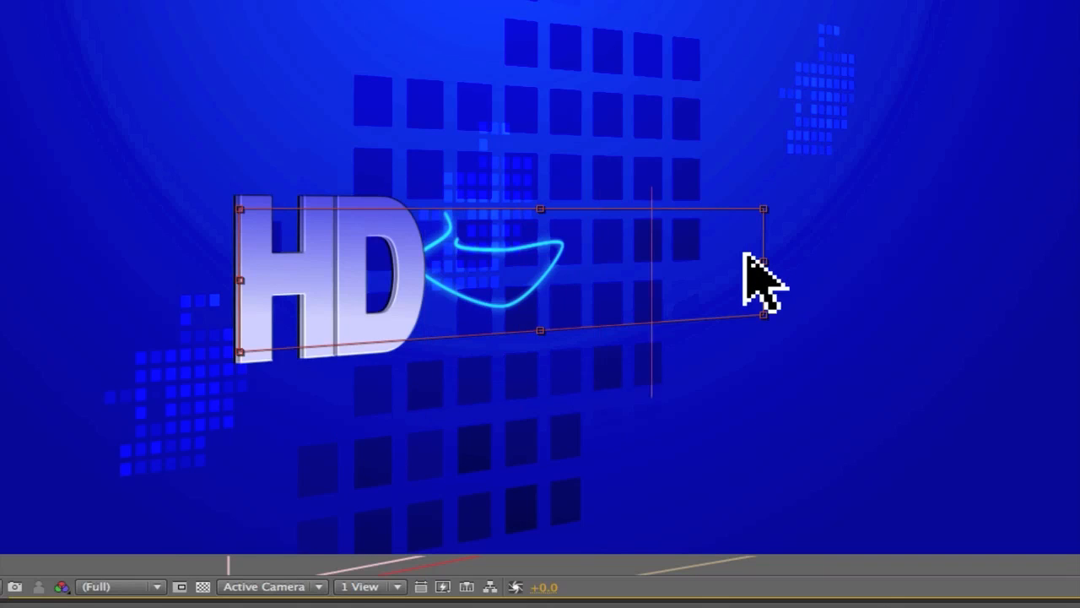
type("ial")
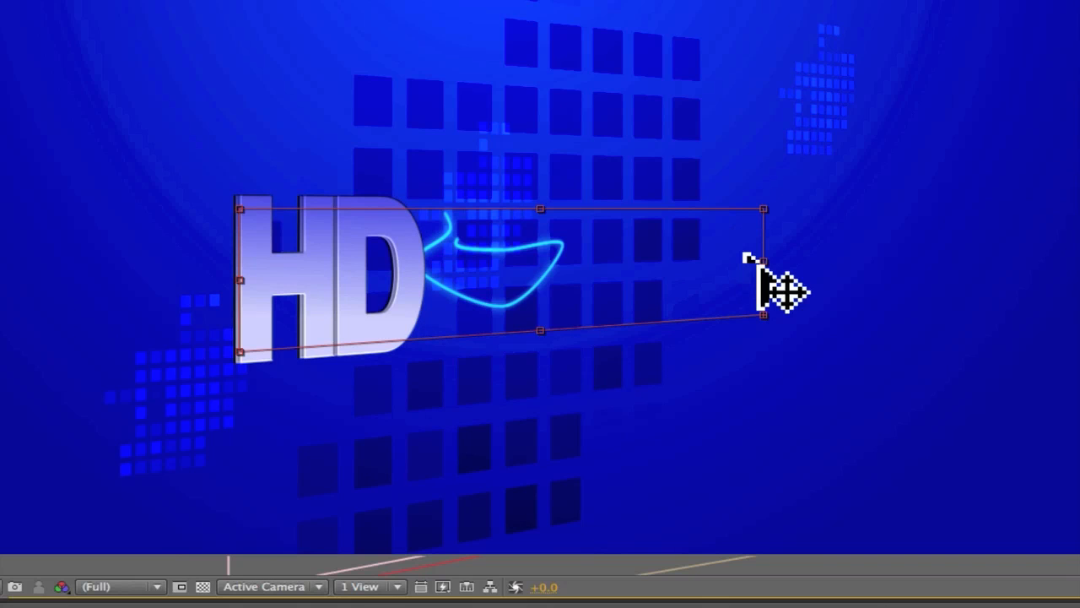
left_click_drag(764, 262, 806, 268)
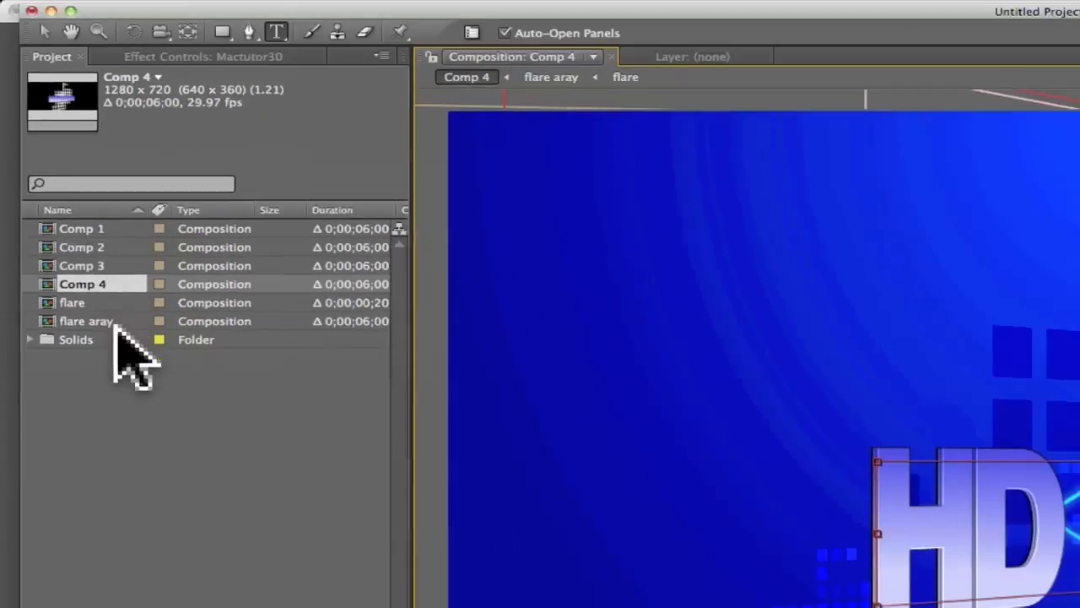
Step: Open Comp 3 and replace the wording of its Mactutor30 title with "Revieows"
left_click(96, 304)
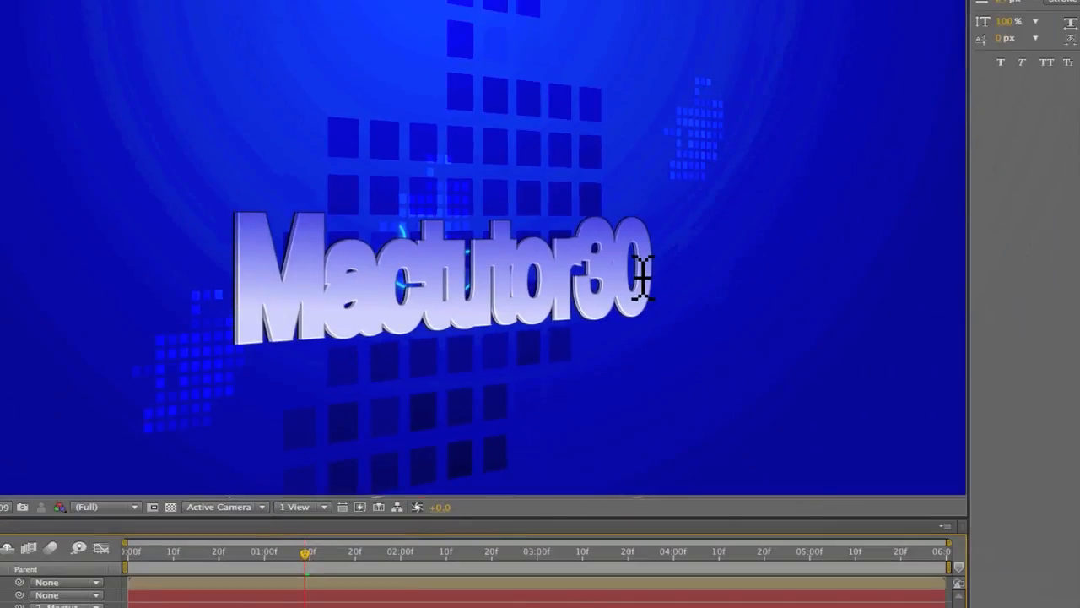
left_click(637, 277)
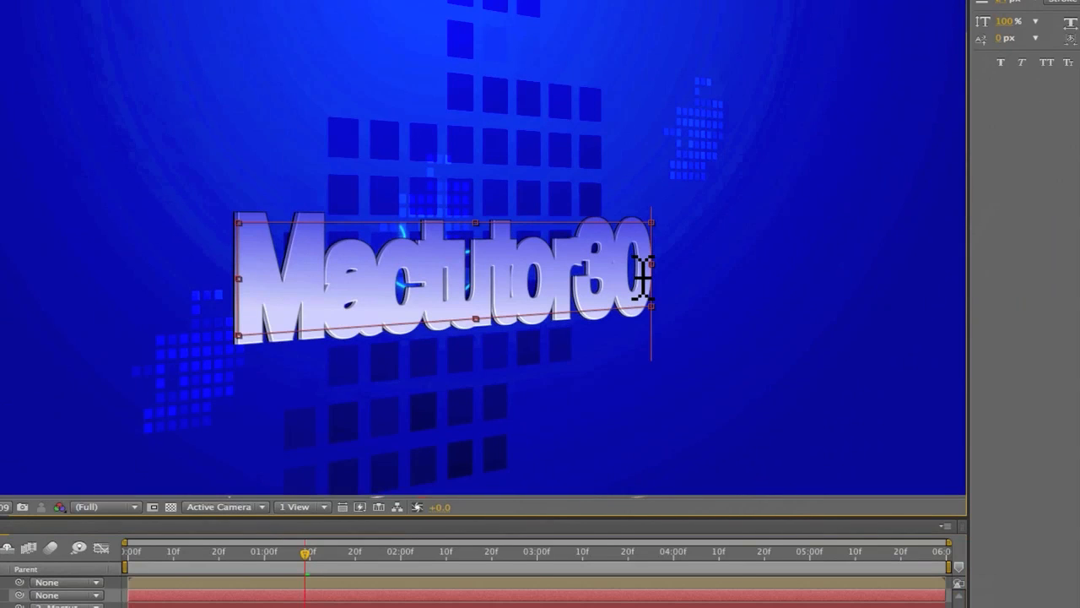
left_click_drag(641, 277, 247, 278)
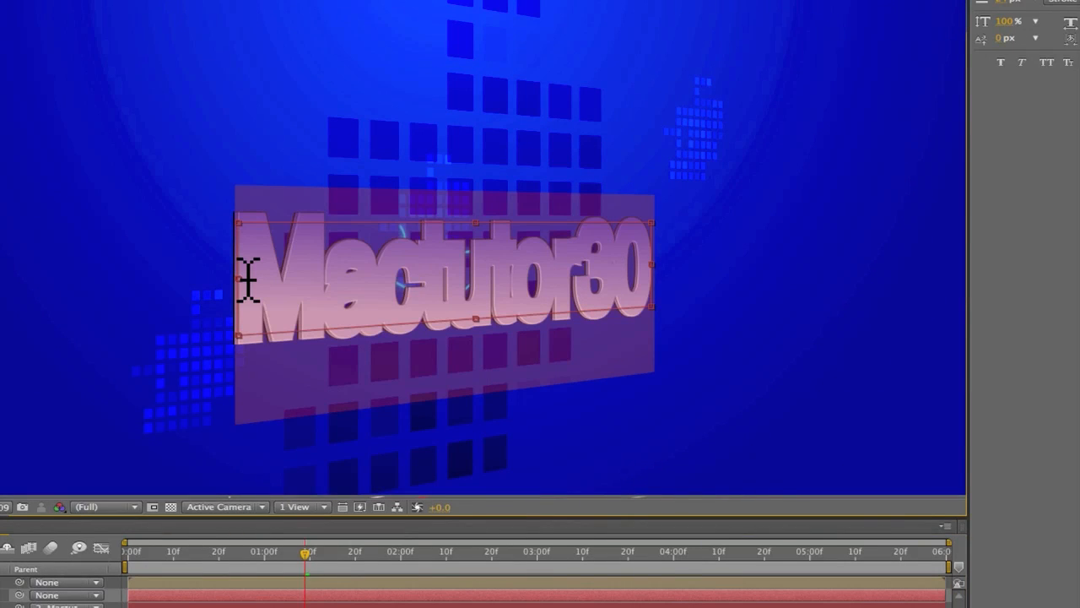
key("Right")
key("Right")
key("Right")
key("Right")
key("Right")
key("Right")
key("Right")
key("Right")
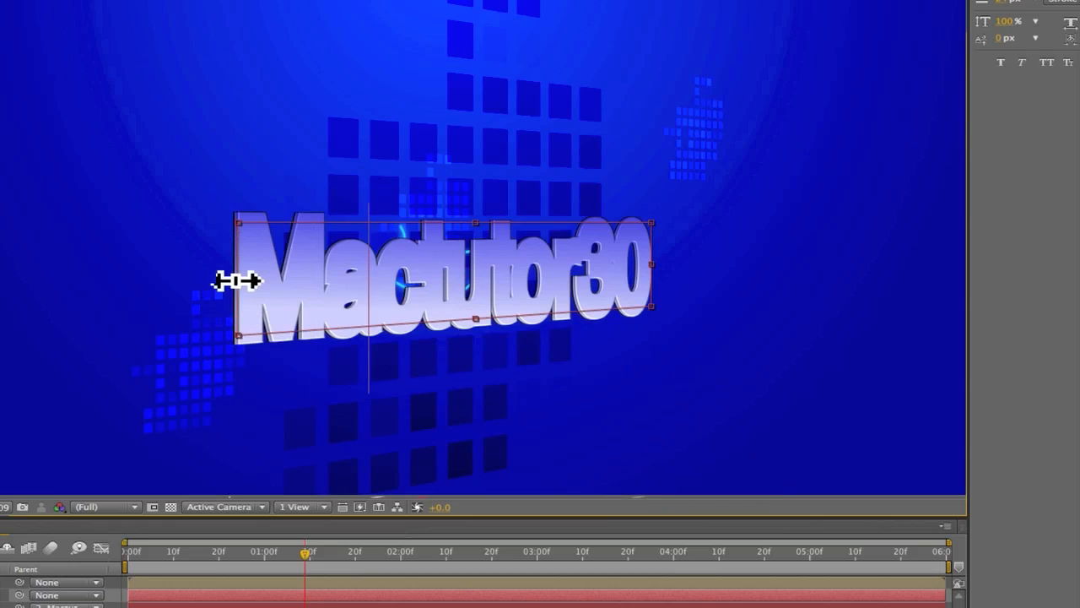
type("Revieows")
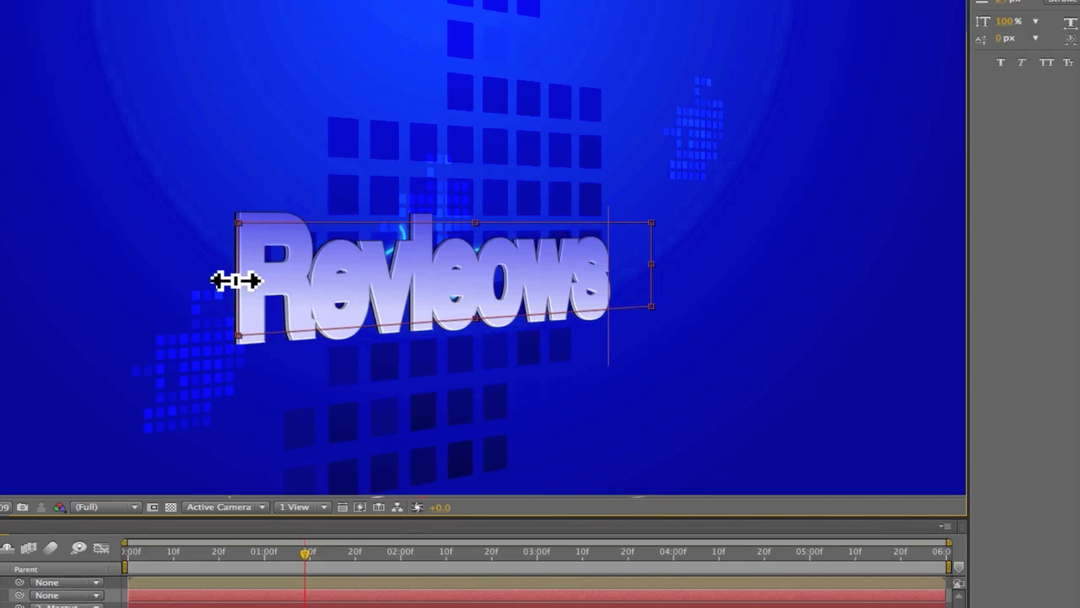
Step: Correct the Comp 3 title's spelling to "Reviews" and narrow its text box to fit the word
scroll(236, 280, "down", 3)
scroll(236, 278, "up", 4)
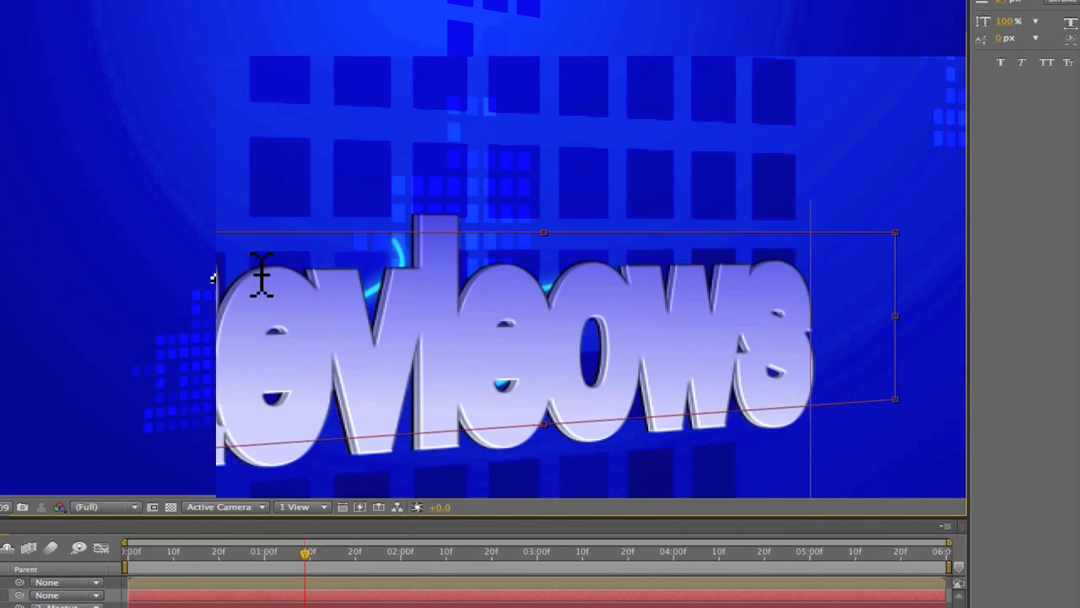
scroll(261, 274, "down", 3)
scroll(284, 264, "up", 2)
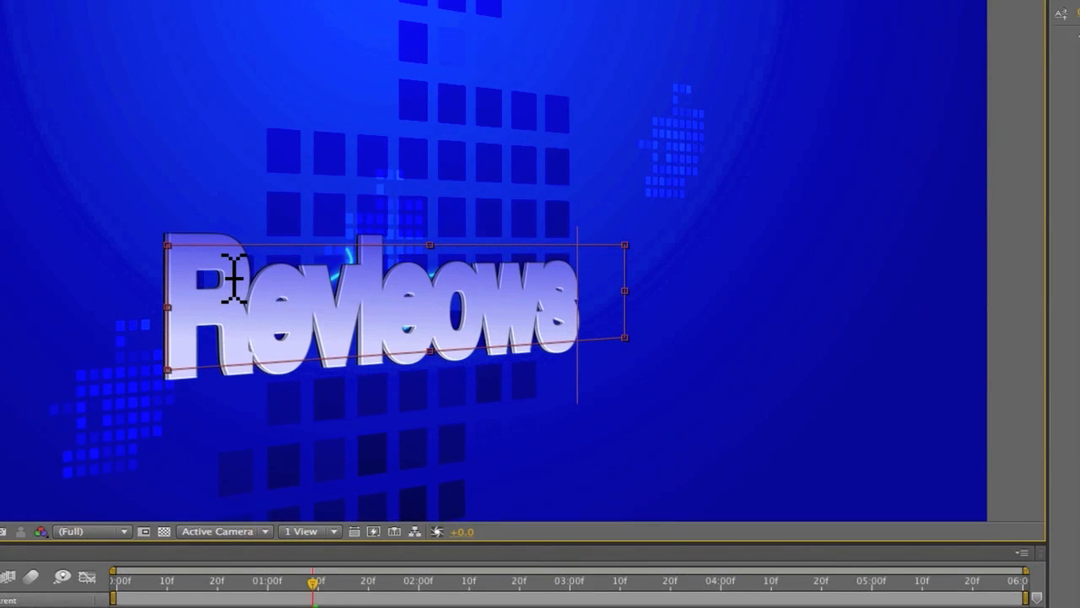
key("BackSpace")
key("BackSpace")
key("BackSpace")
key("BackSpace")
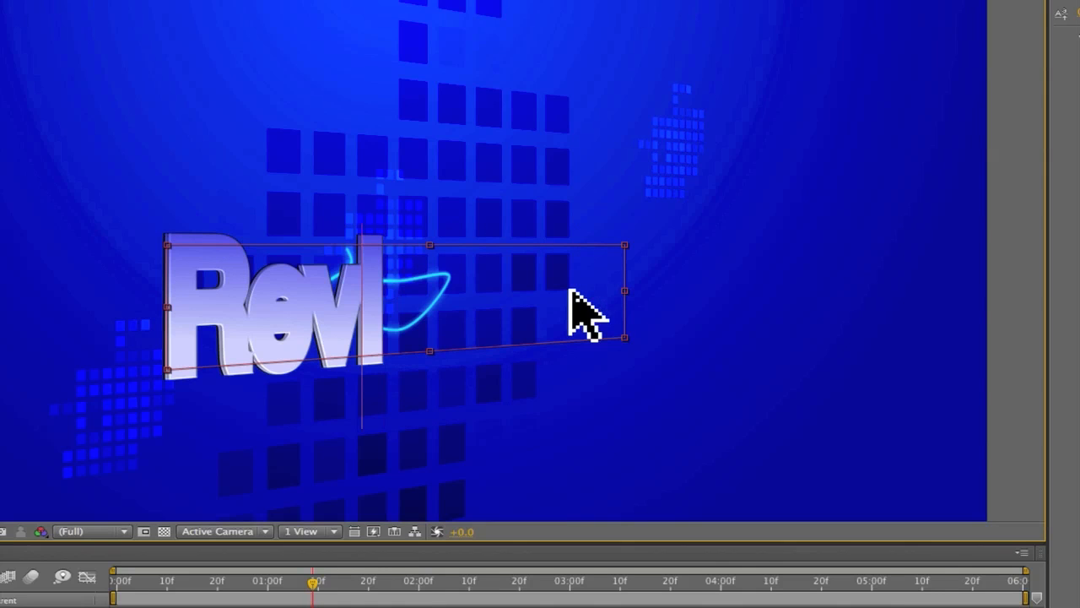
key("BackSpace")
type("iews")
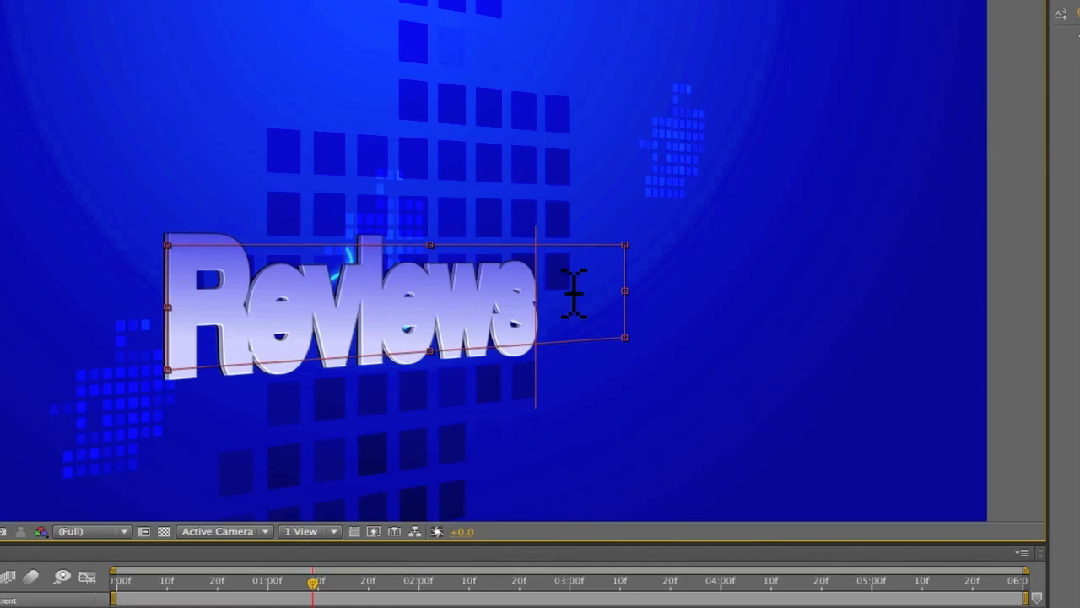
left_click_drag(624, 290, 549, 295)
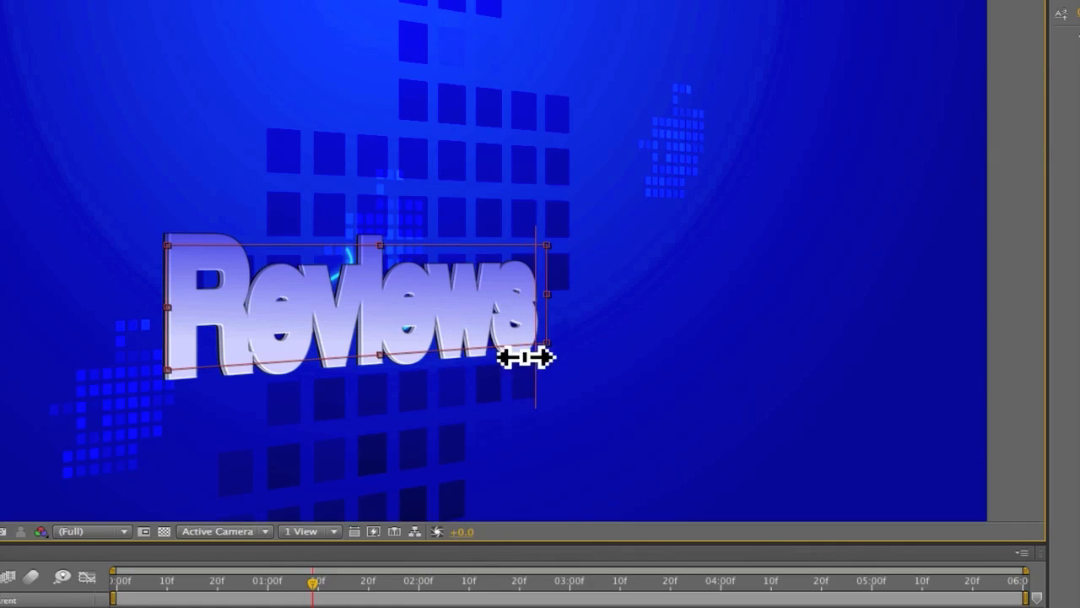
Step: Return the current time of Comp 3 to 0;00;00;00
scroll(525, 371, "down", 2)
scroll(403, 249, "up", 2)
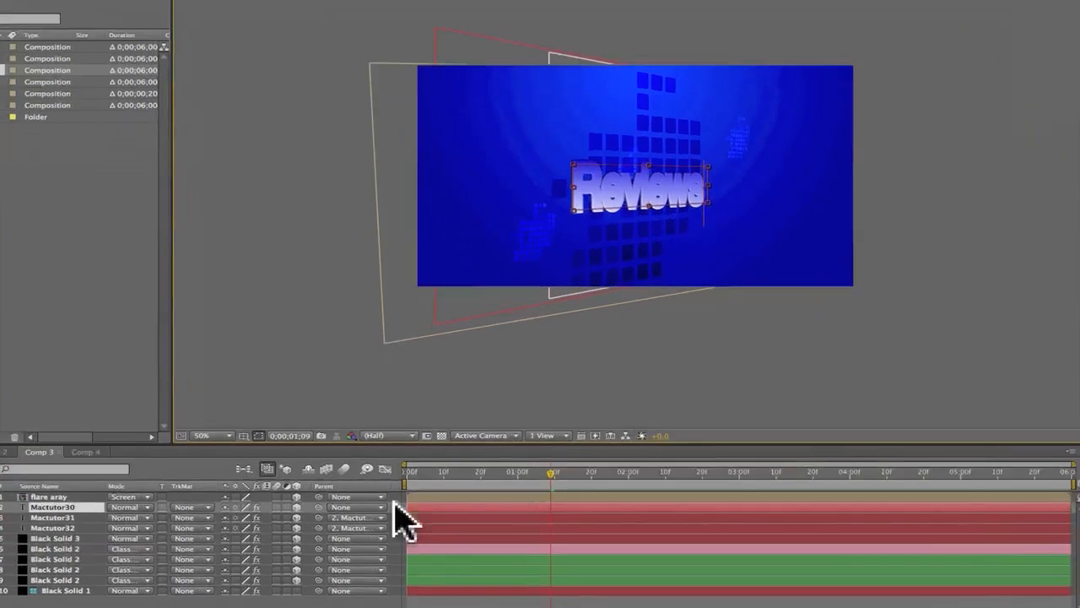
left_click_drag(442, 478, 409, 478)
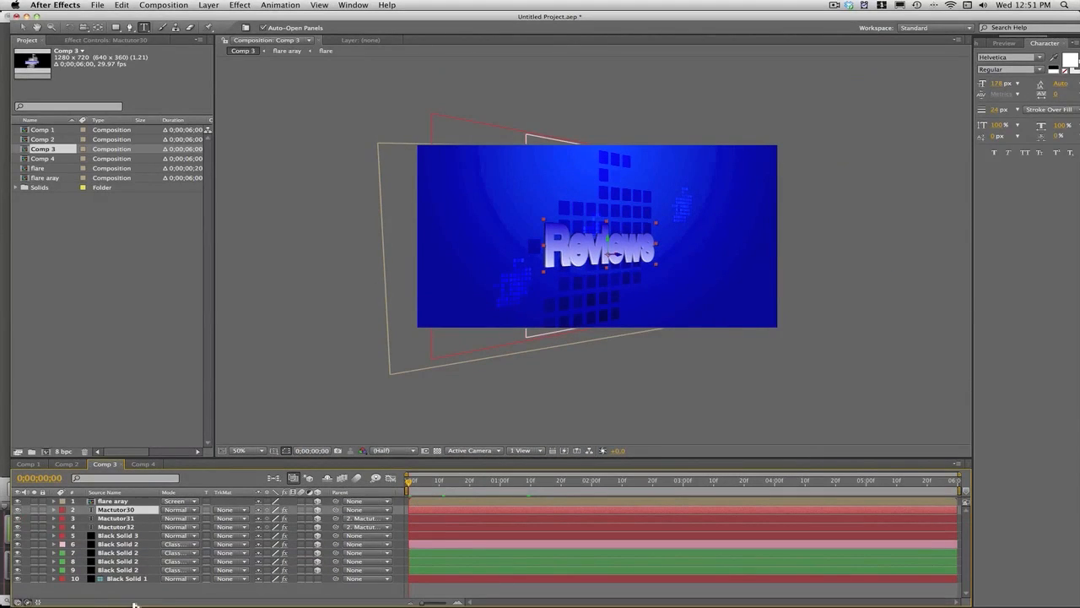
left_click(144, 596)
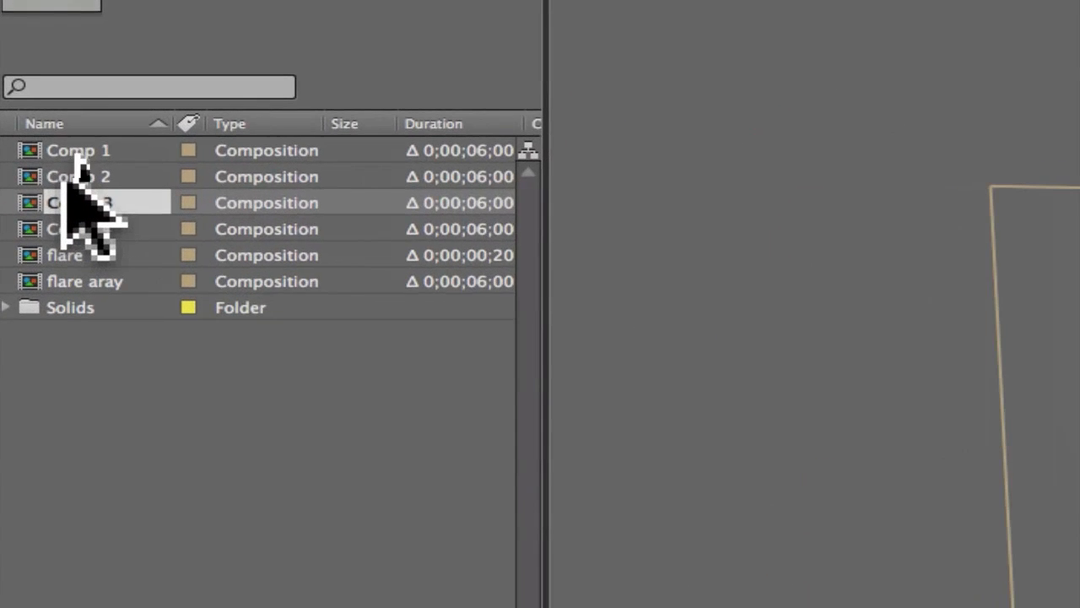
Step: Open Comp 2 and move the Comp 3 composition into the Solids folder
double_click(84, 176)
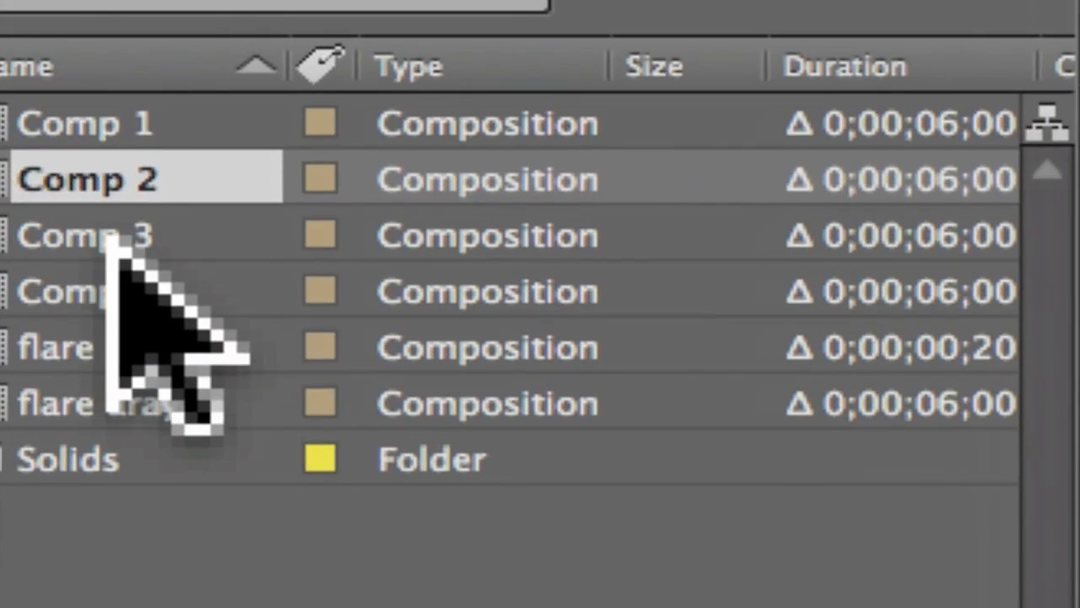
left_click(39, 148)
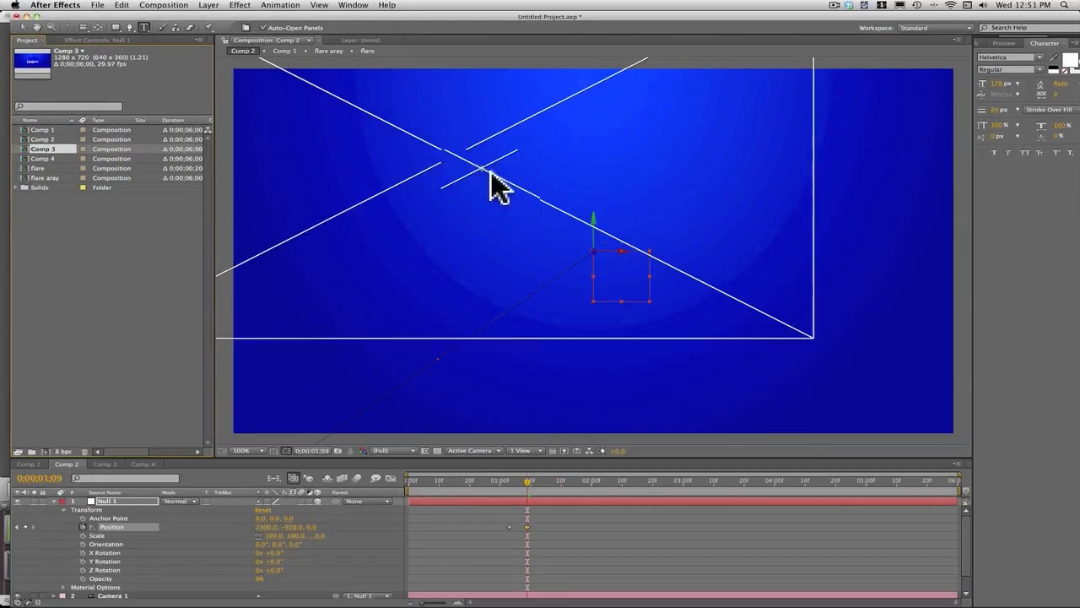
left_click_drag(492, 172, 81, 188)
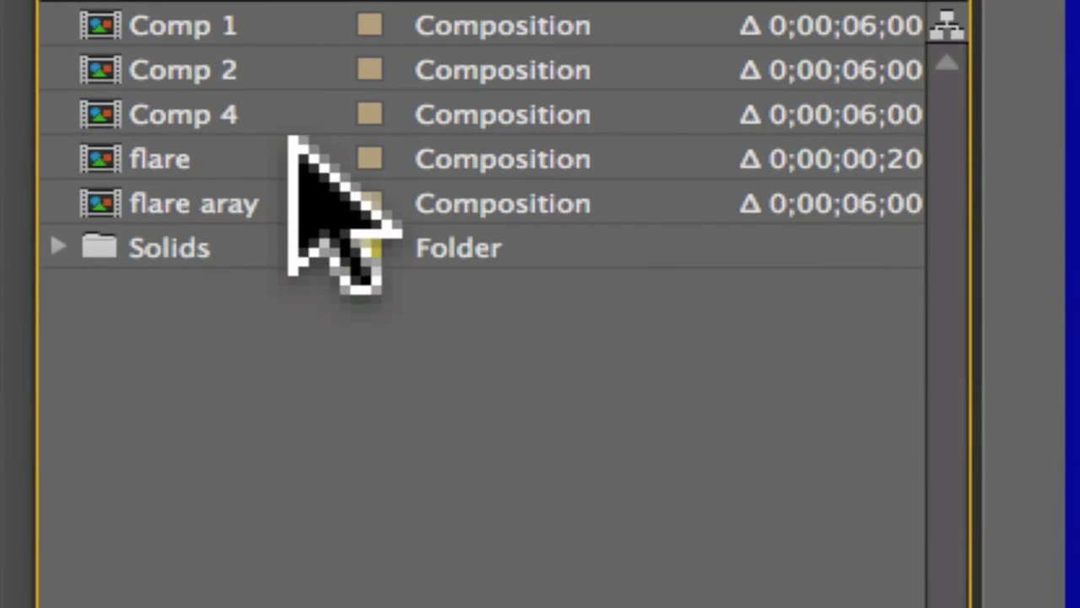
Step: Add Comp 4 to Comp 2 as the top layer and make it a 3D layer
left_click(49, 147)
right_click(218, 115)
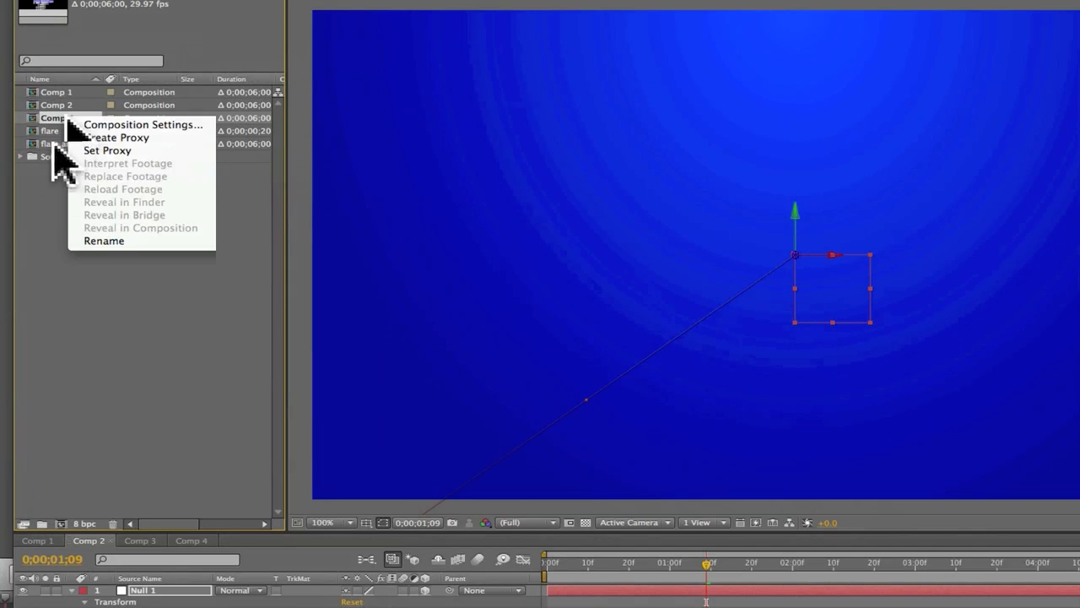
left_click(34, 246)
left_click(34, 246)
left_click(66, 119)
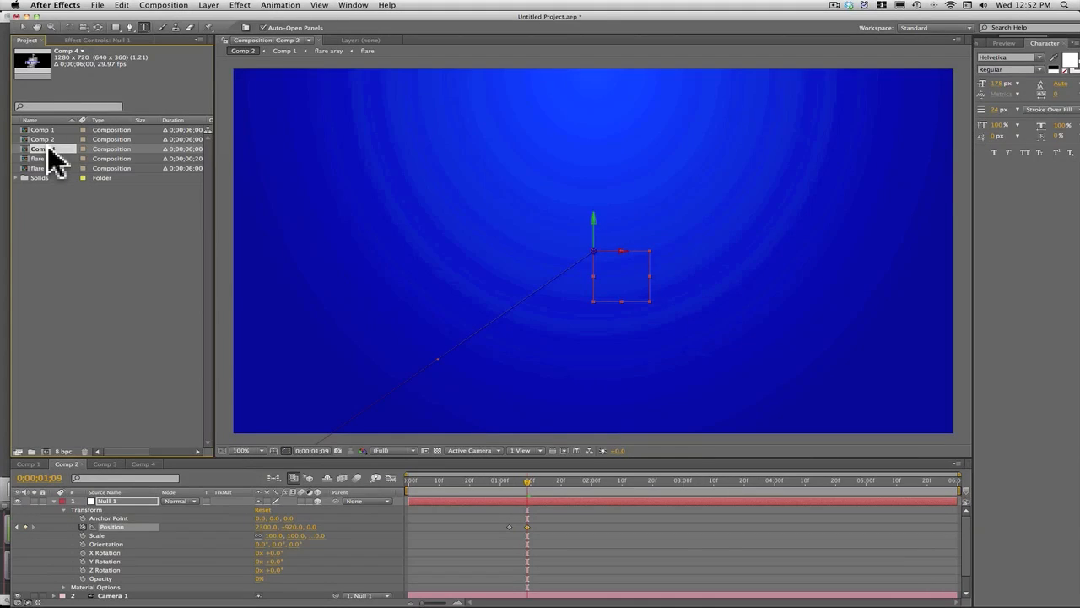
left_click_drag(103, 101, 591, 251)
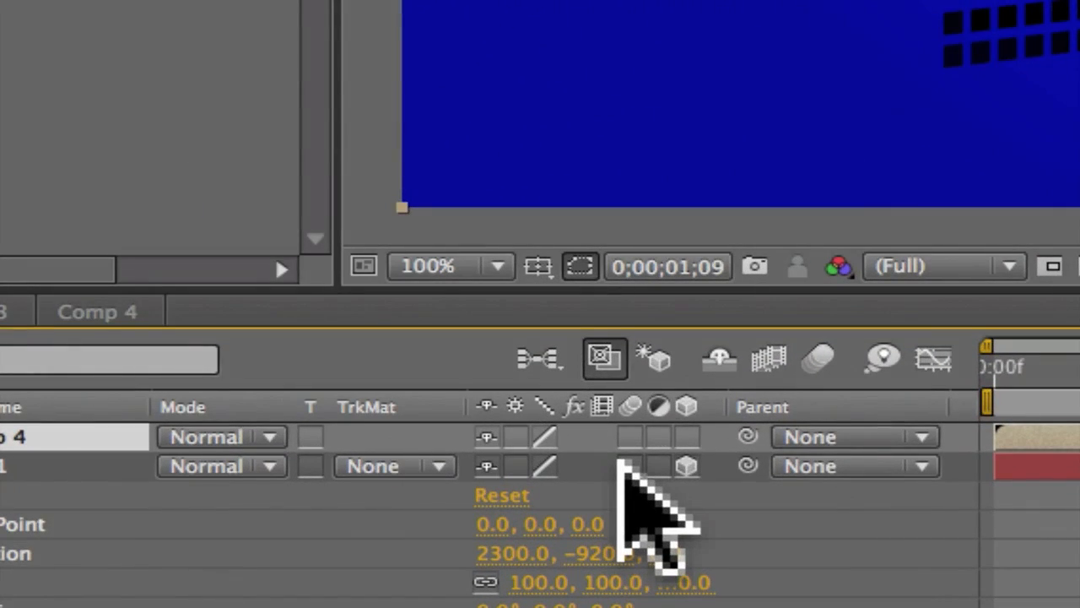
left_click(515, 436)
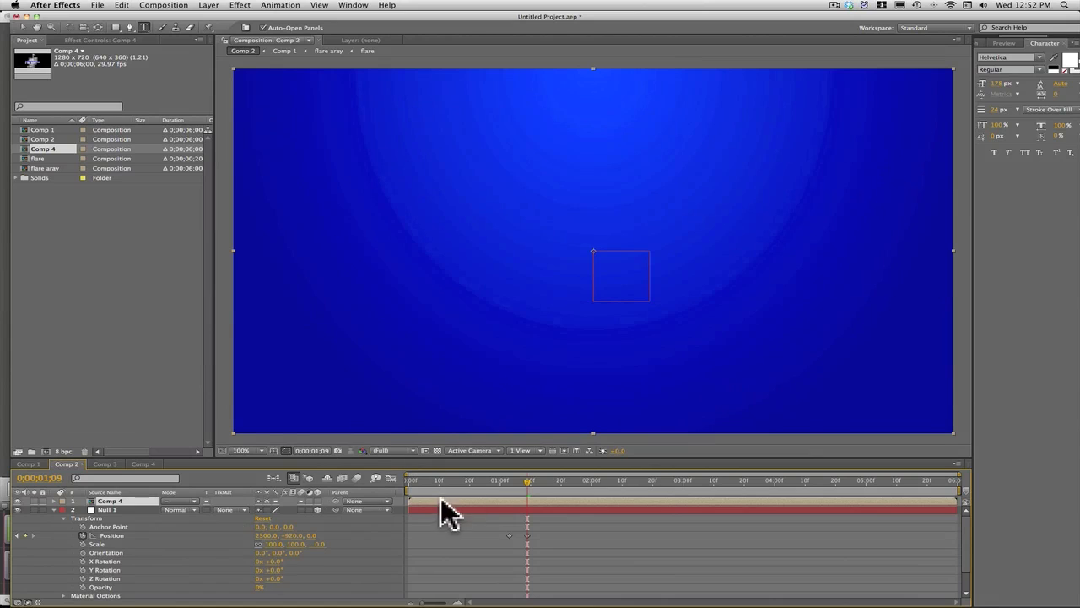
Step: Move the Comp 4 layer from outside the frame into the camera's view so it fills the Comp 2 frame
scroll(396, 317, "down", 4)
scroll(321, 326, "up", 3)
scroll(296, 331, "down", 6)
scroll(254, 357, "up", 8)
scroll(287, 357, "down", 4)
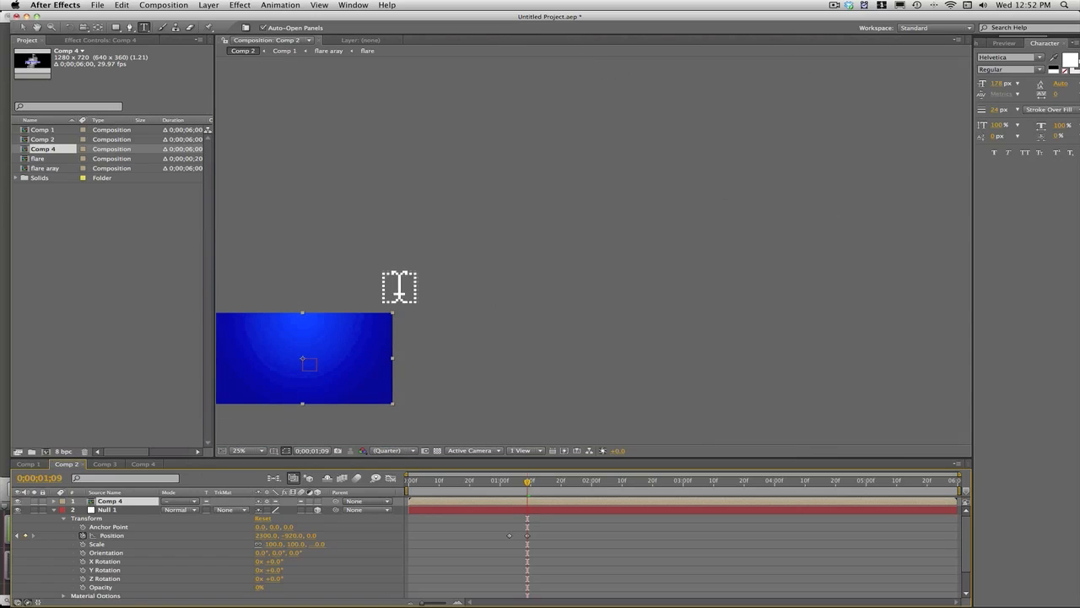
scroll(403, 287, "down", 3)
scroll(312, 334, "up", 5)
scroll(655, 261, "down", 7)
scroll(650, 252, "up", 9)
scroll(663, 257, "down", 4)
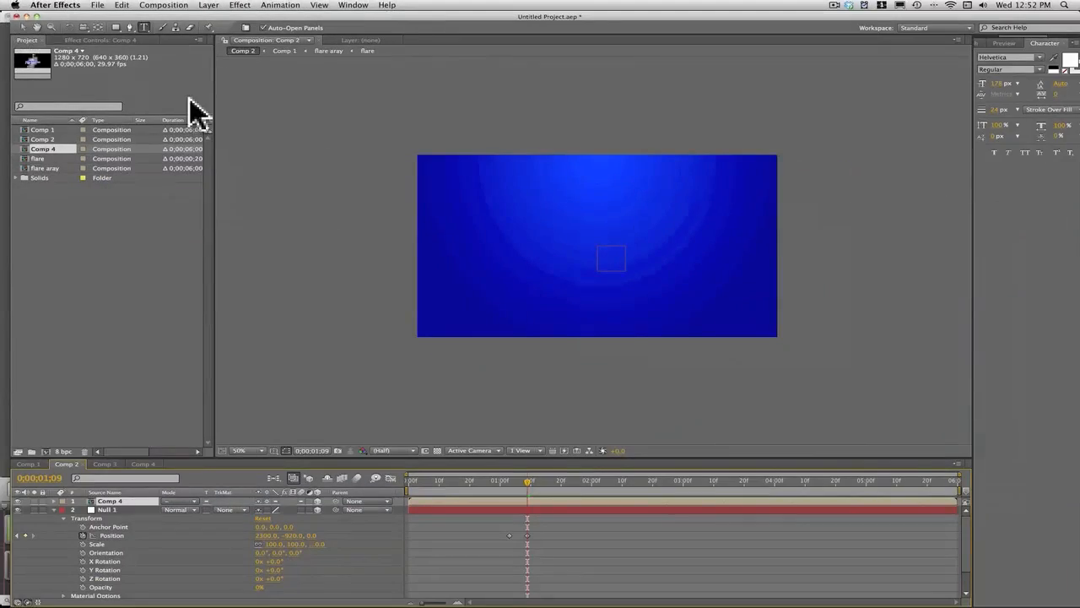
scroll(402, 286, "down", 3)
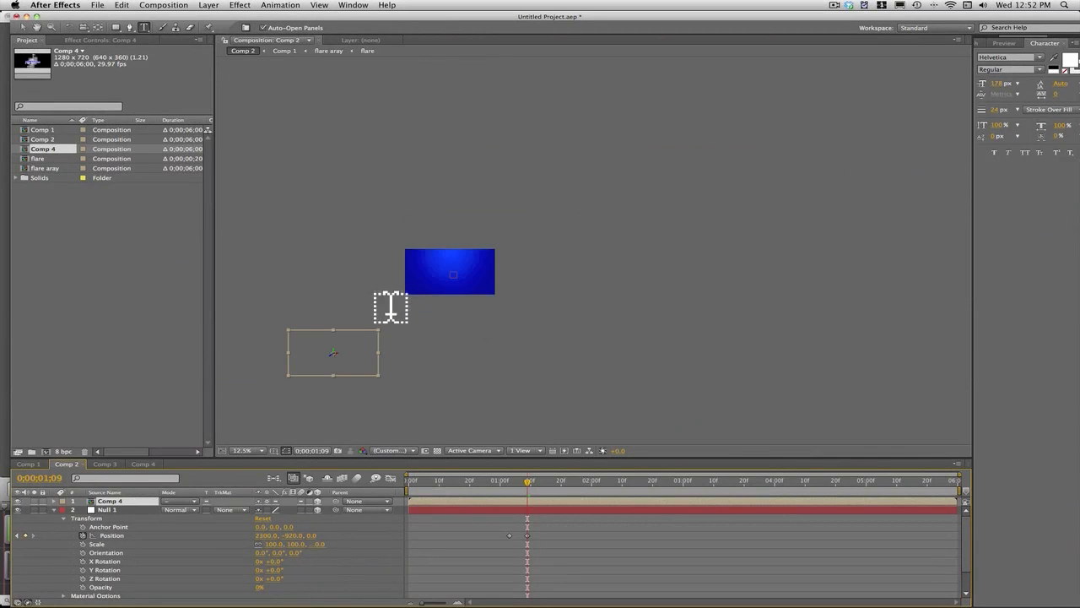
scroll(350, 346, "up", 4)
scroll(358, 337, "down", 4)
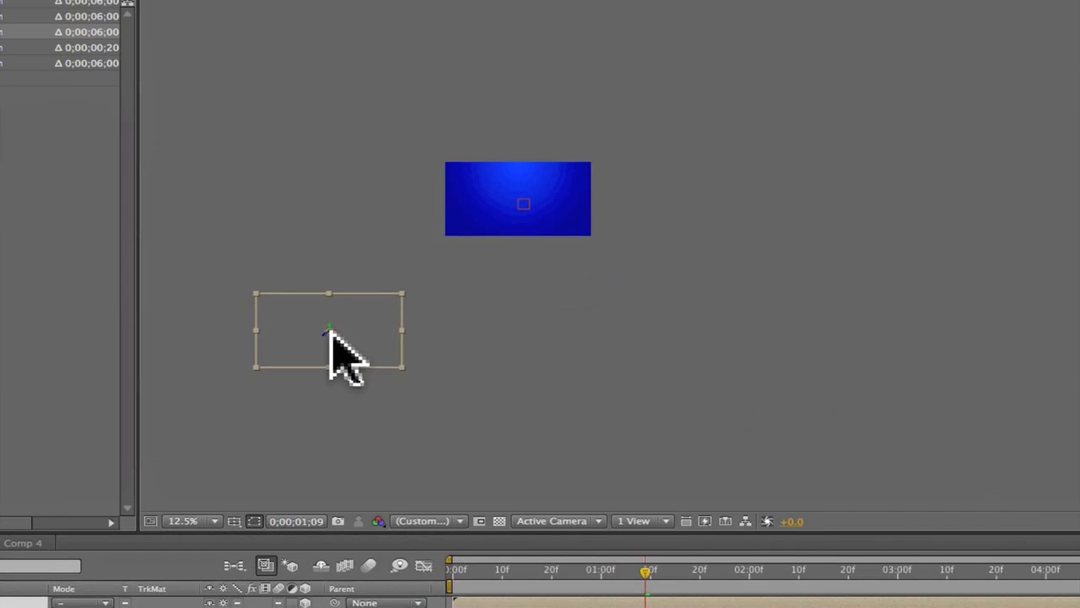
left_click_drag(335, 334, 447, 246)
left_click_drag(517, 195, 516, 199)
scroll(508, 185, "up", 6)
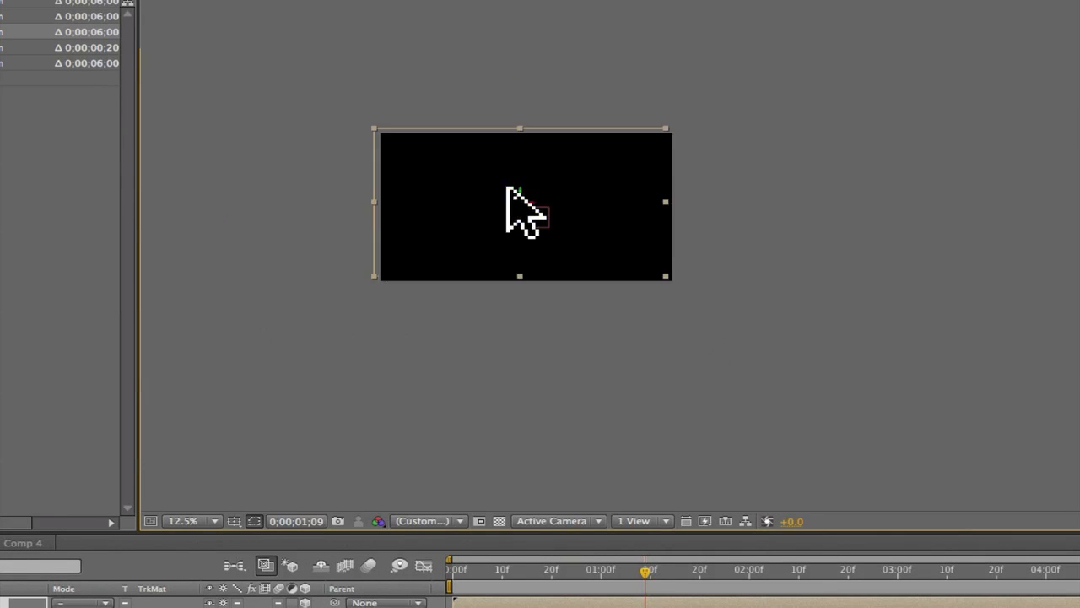
scroll(508, 183, "down", 6)
scroll(492, 179, "up", 1)
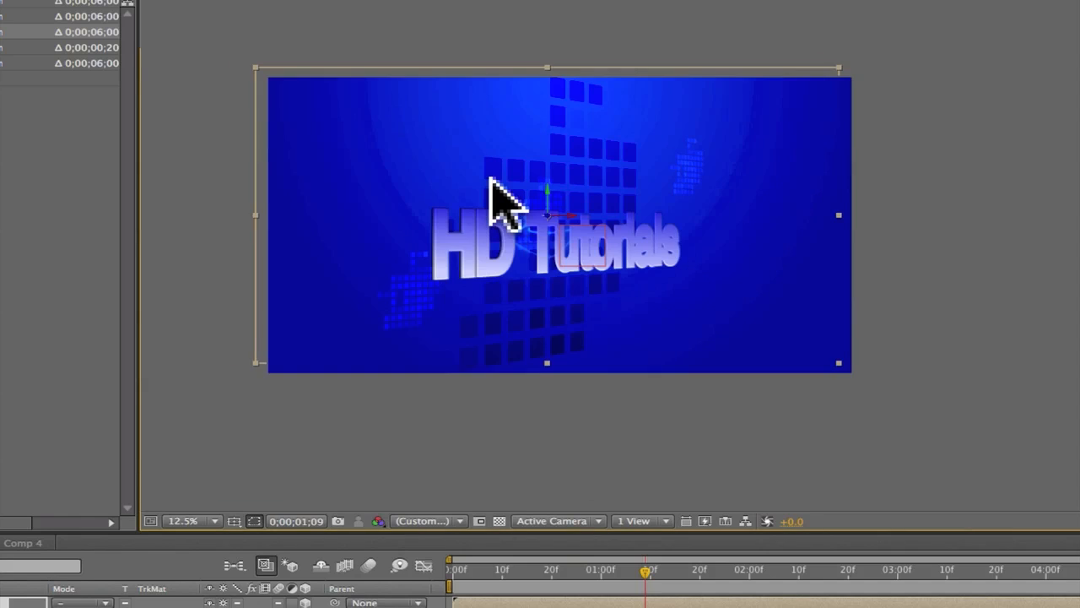
left_click_drag(489, 179, 497, 199)
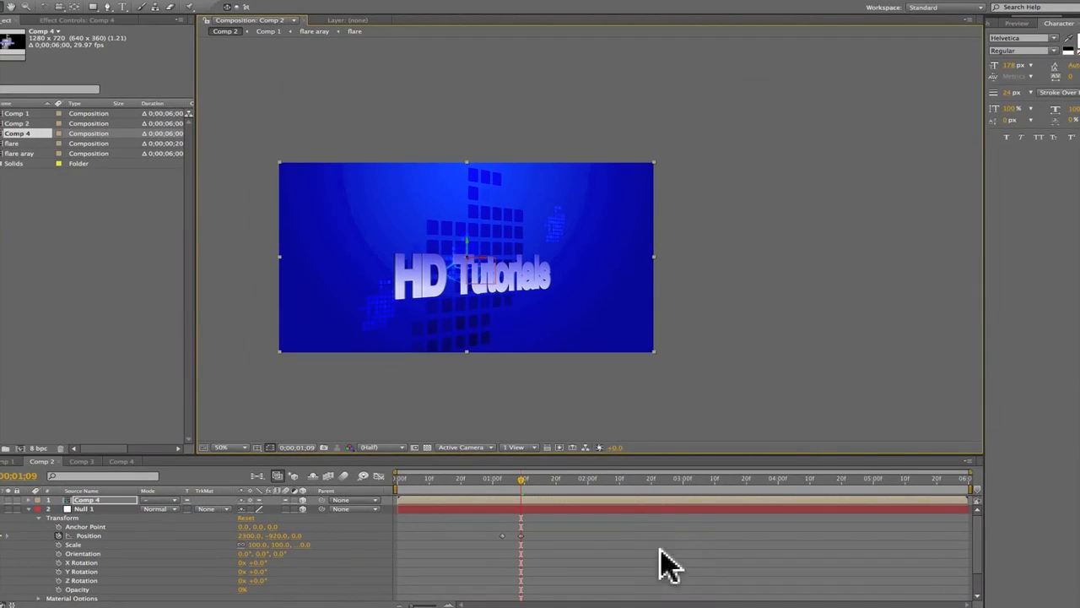
Step: Hold the camera on the HD Tutorials title by adding a Position keyframe to Null 1 at 0;00;02;18
mouse_move(635, 483)
left_mouse_down()
mouse_move(622, 478)
mouse_move(642, 478)
left_mouse_up()
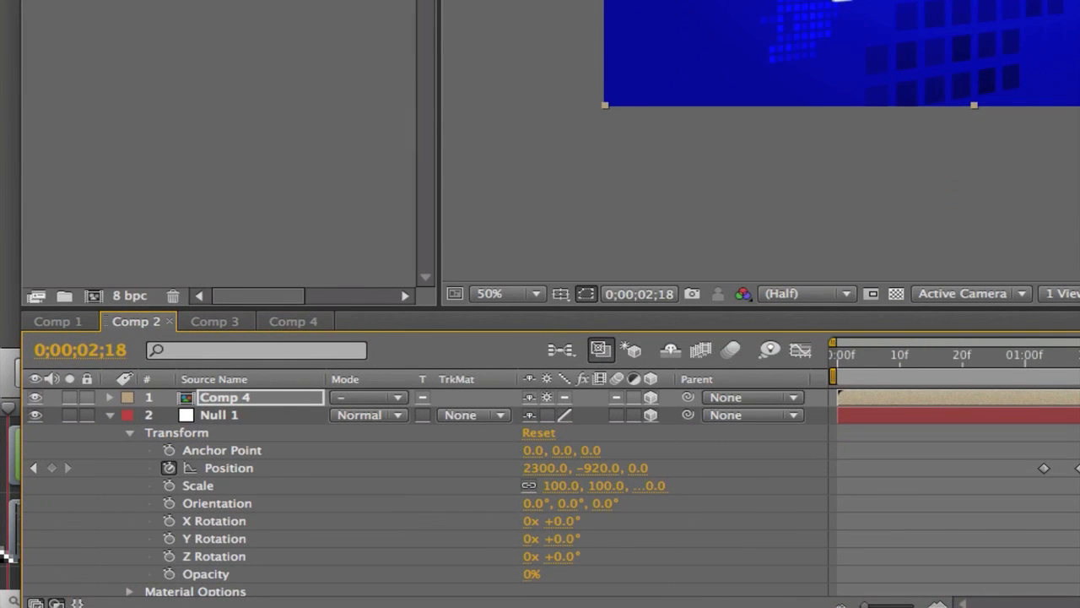
left_click(108, 398)
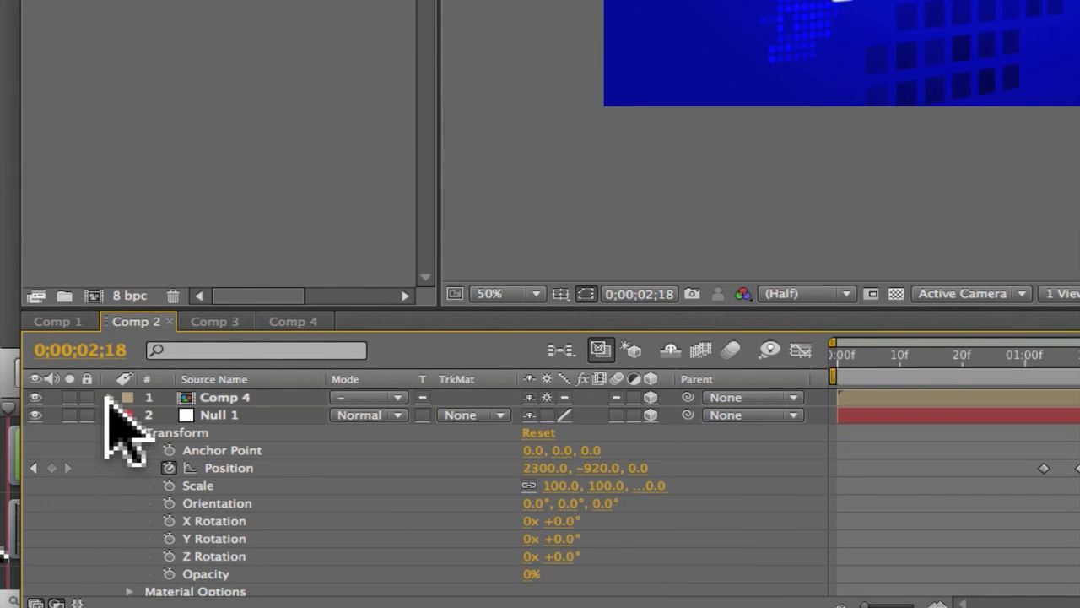
left_click(108, 399)
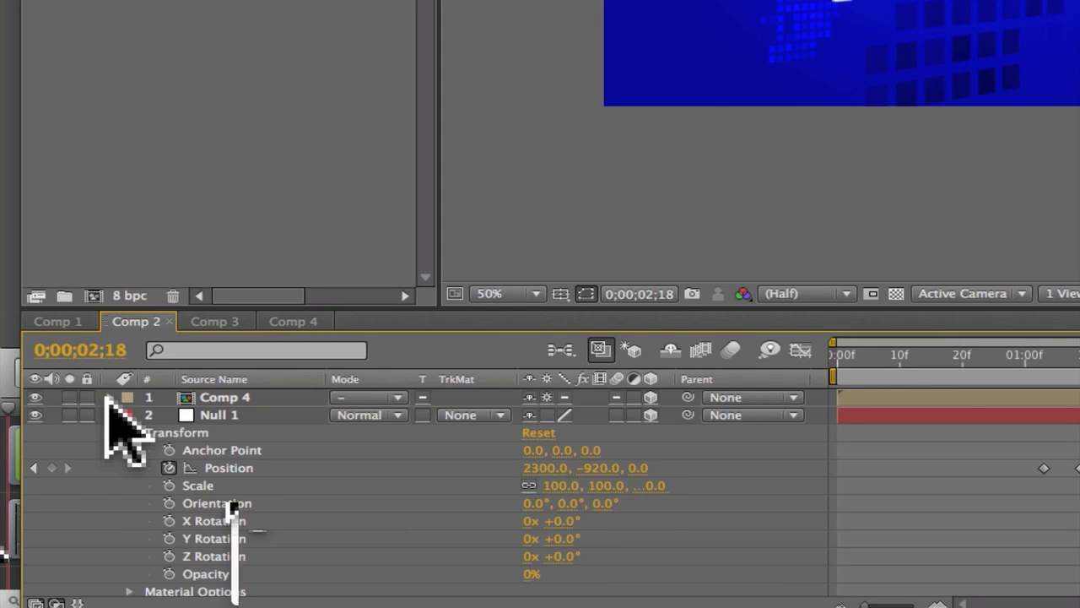
right_click(221, 467)
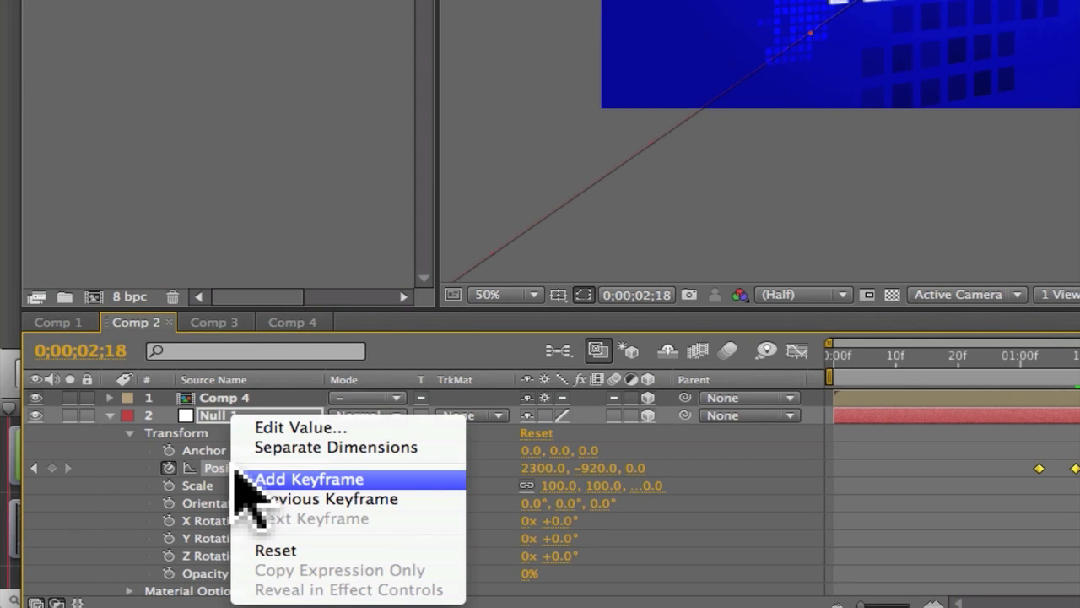
left_click(241, 479)
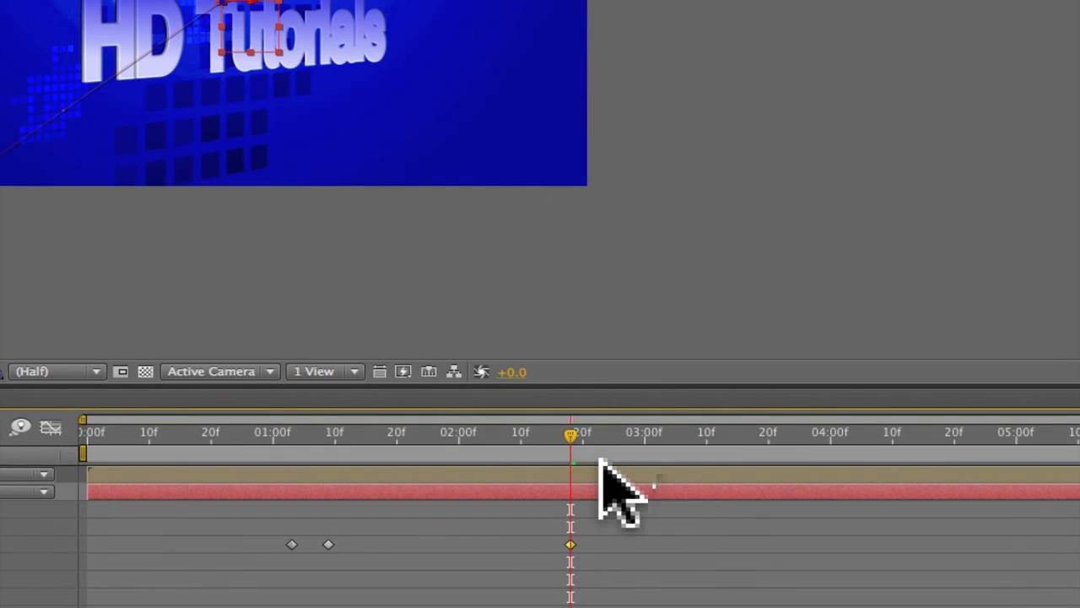
Step: Animate the camera onward by moving Null 1 to position 442.0, -2078.0, 0.0 at 0;00;02;27
left_click(672, 481)
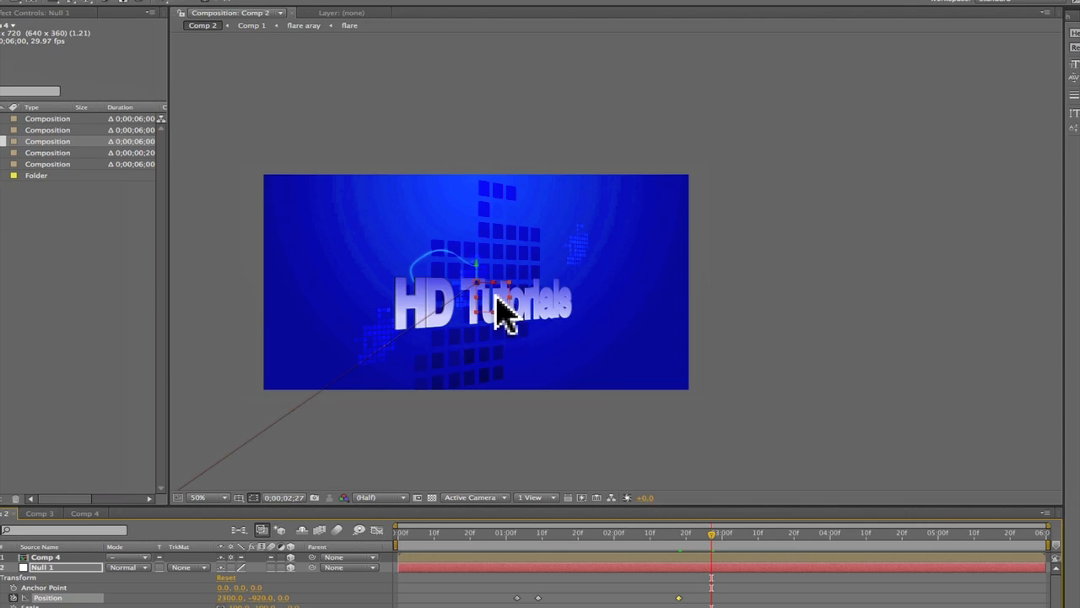
left_click_drag(492, 299, 123, 99)
left_click_drag(545, 292, 339, 149)
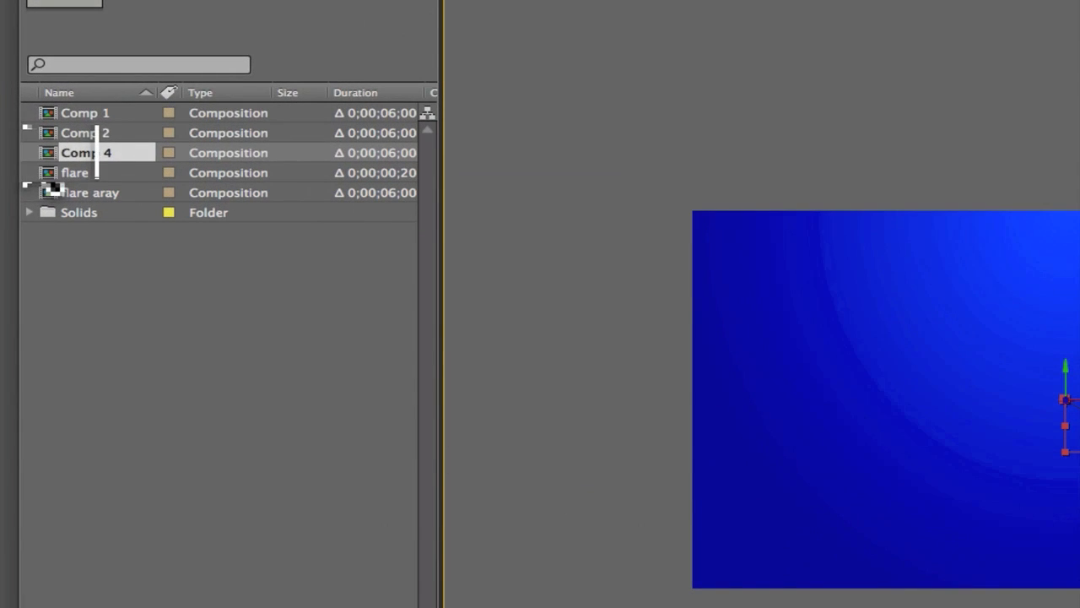
Step: Move the Comp 3 composition out of the Solids folder to the project's top level and collapse the folder
left_click(49, 130)
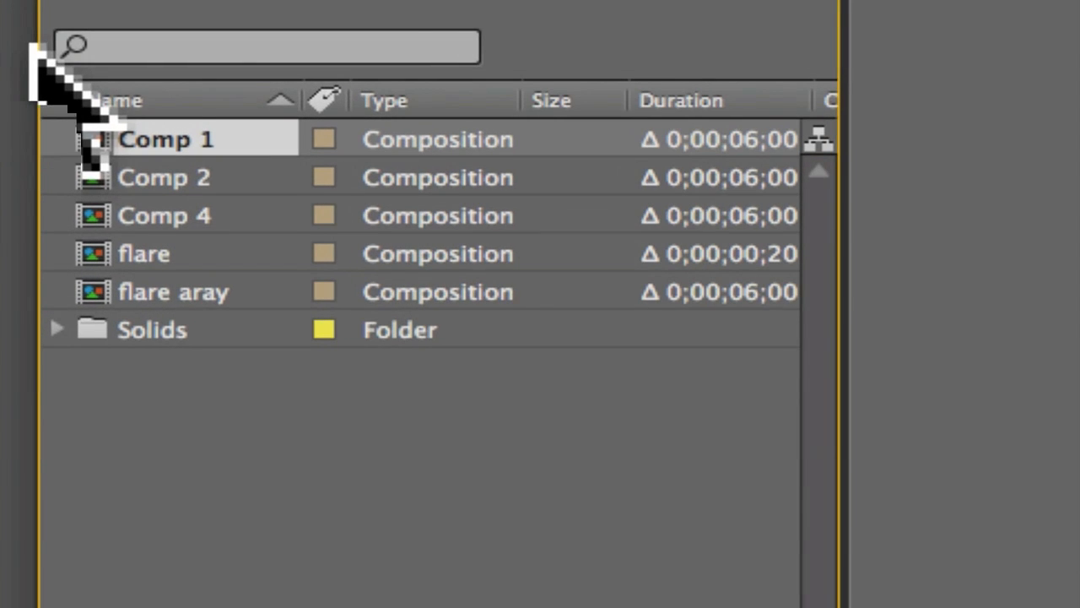
key("Return")
left_click(58, 327)
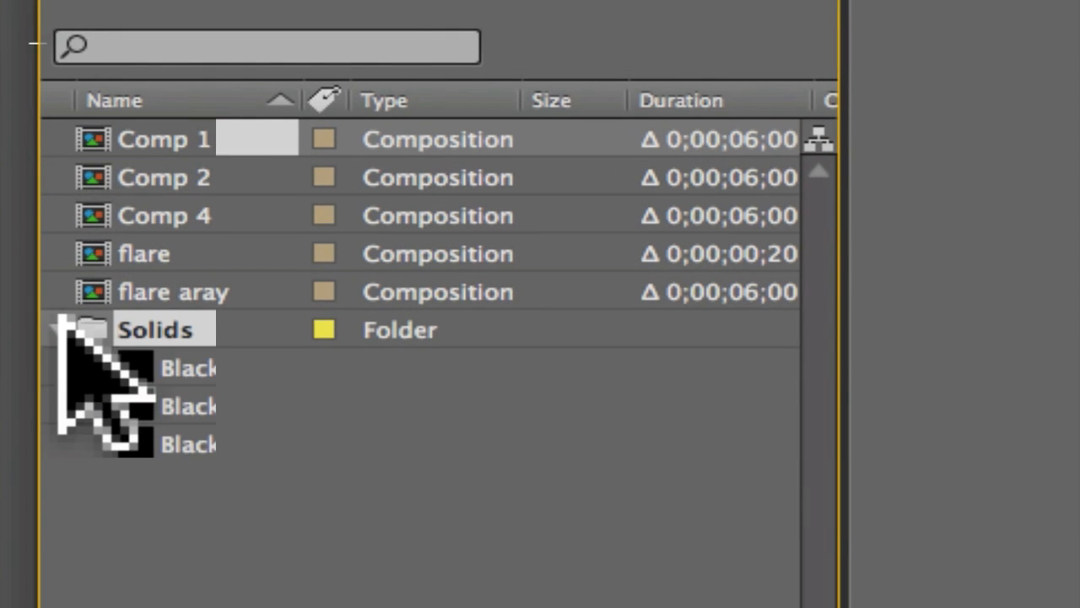
left_click(182, 516)
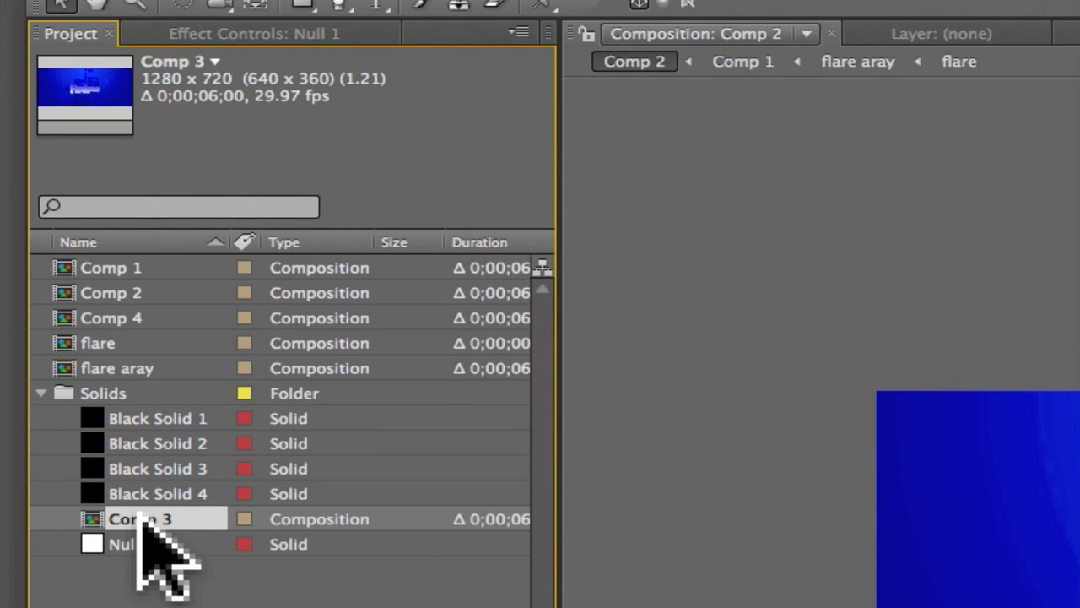
key("super+z")
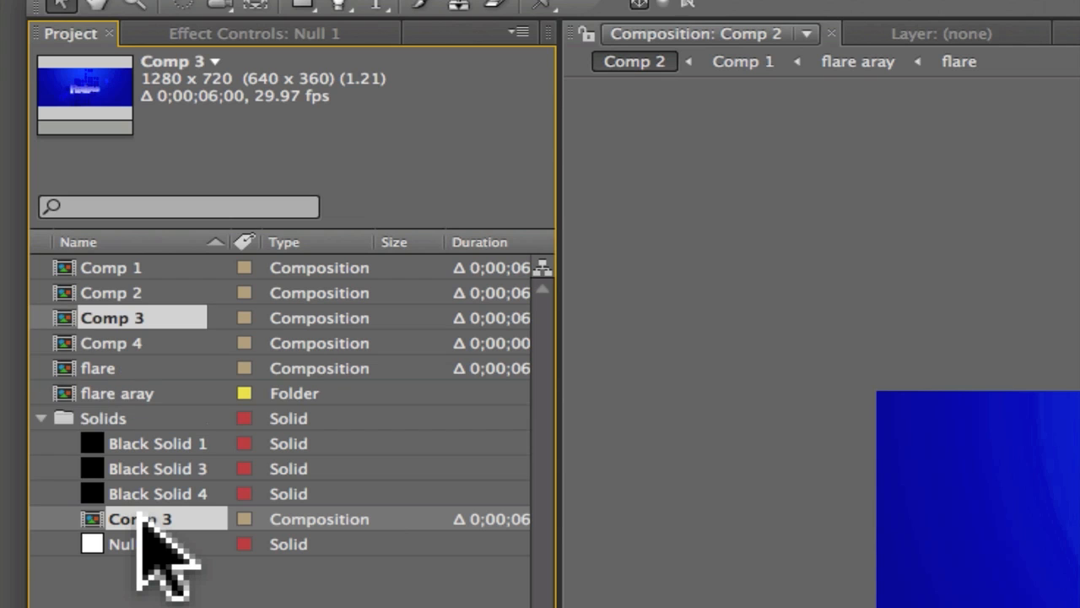
left_click(40, 419)
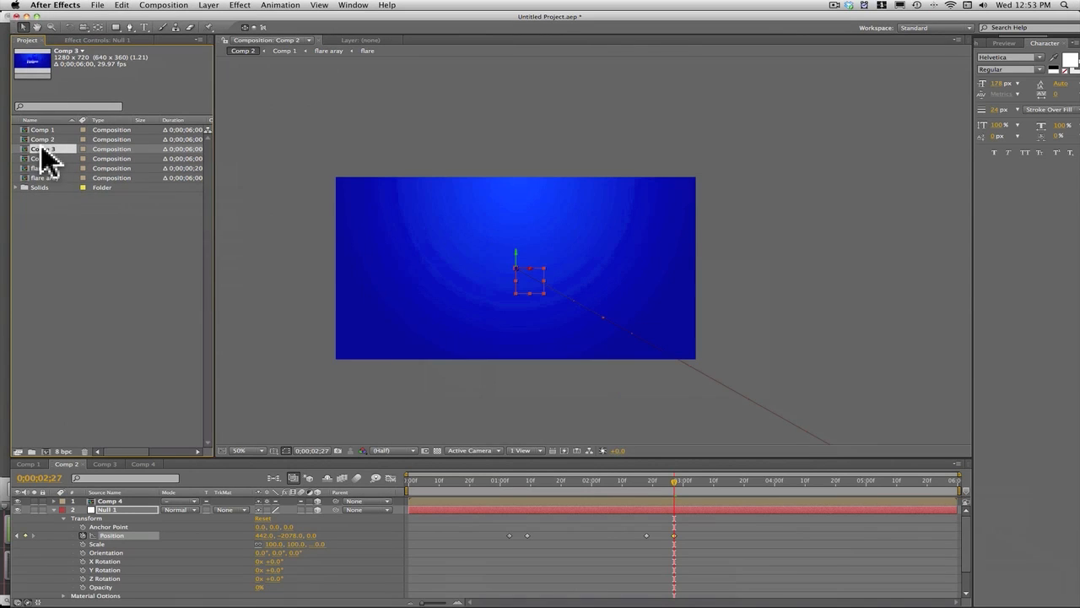
Step: Add Comp 3 to Comp 2 as the top layer, make it a 3D layer and collapse its transformations
left_click_drag(40, 149, 516, 269)
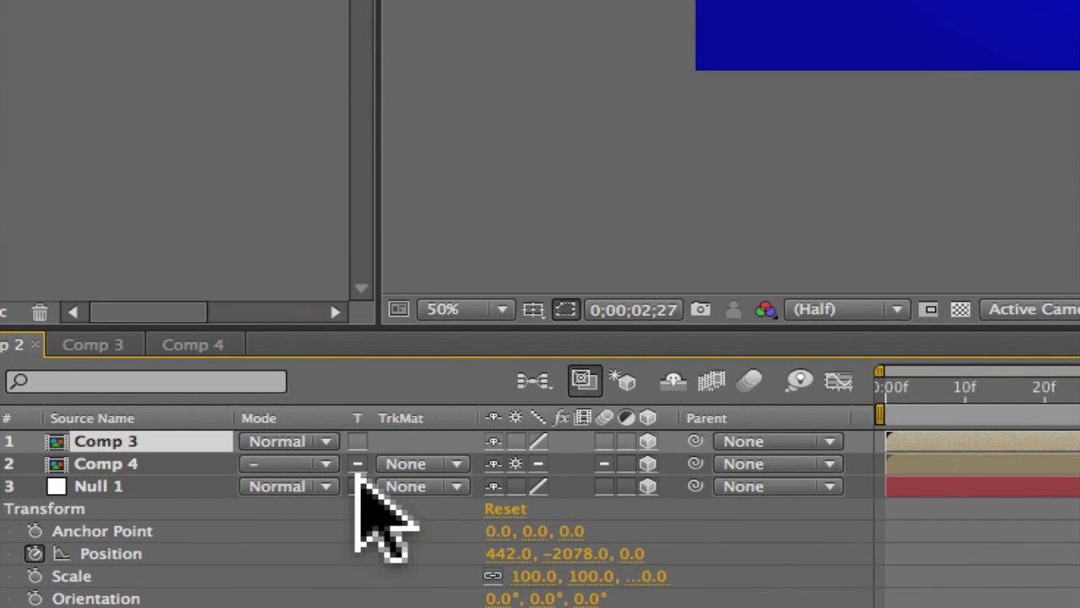
left_click(516, 441)
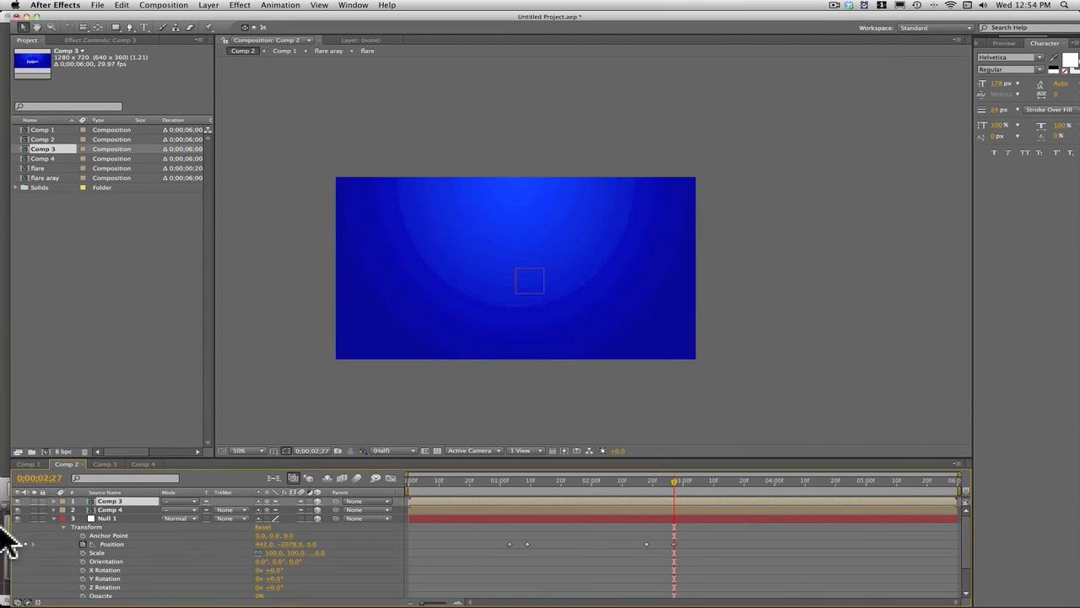
Step: Move the Comp 3 layer from outside the frame into the camera's view and align it to fill the Comp 2 frame
scroll(352, 291, "down", 2)
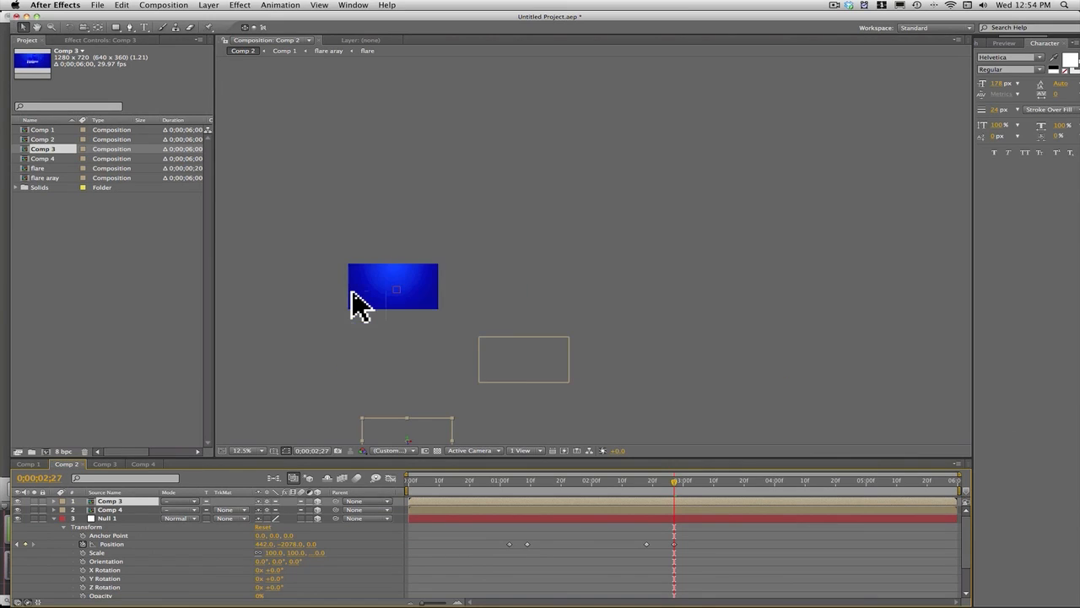
left_click_drag(414, 439, 396, 304)
scroll(374, 277, "up", 8)
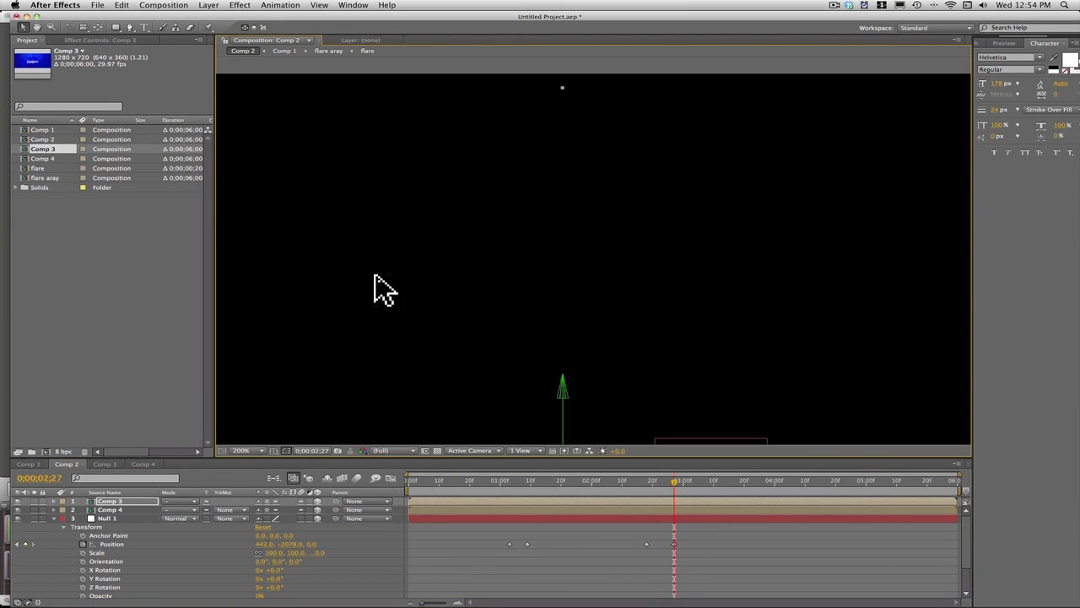
scroll(384, 289, "down", 10)
scroll(384, 290, "up", 3)
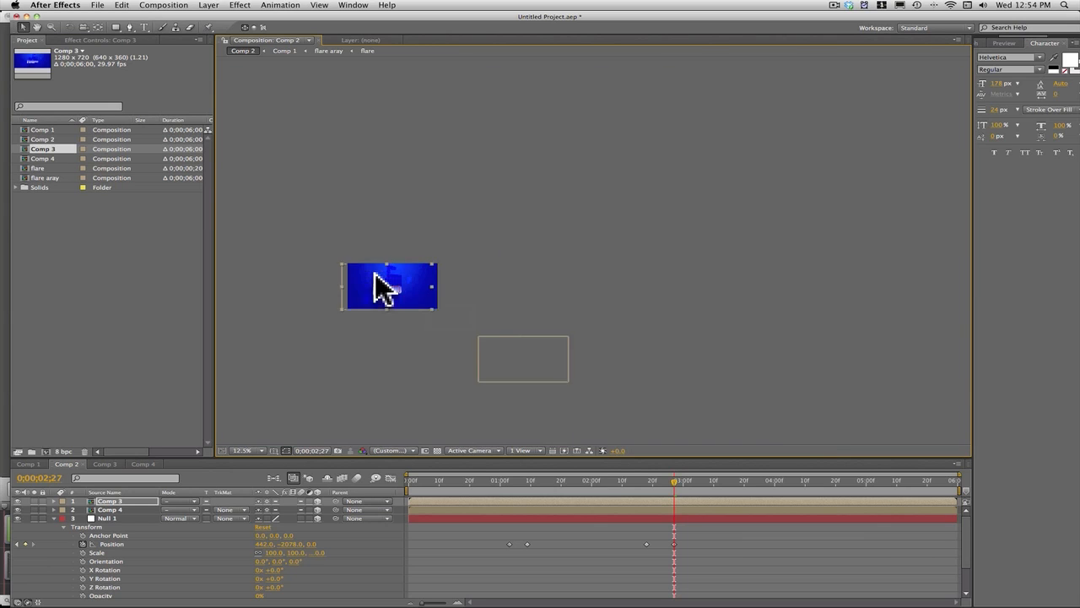
scroll(374, 284, "up", 1)
scroll(413, 331, "up", 3)
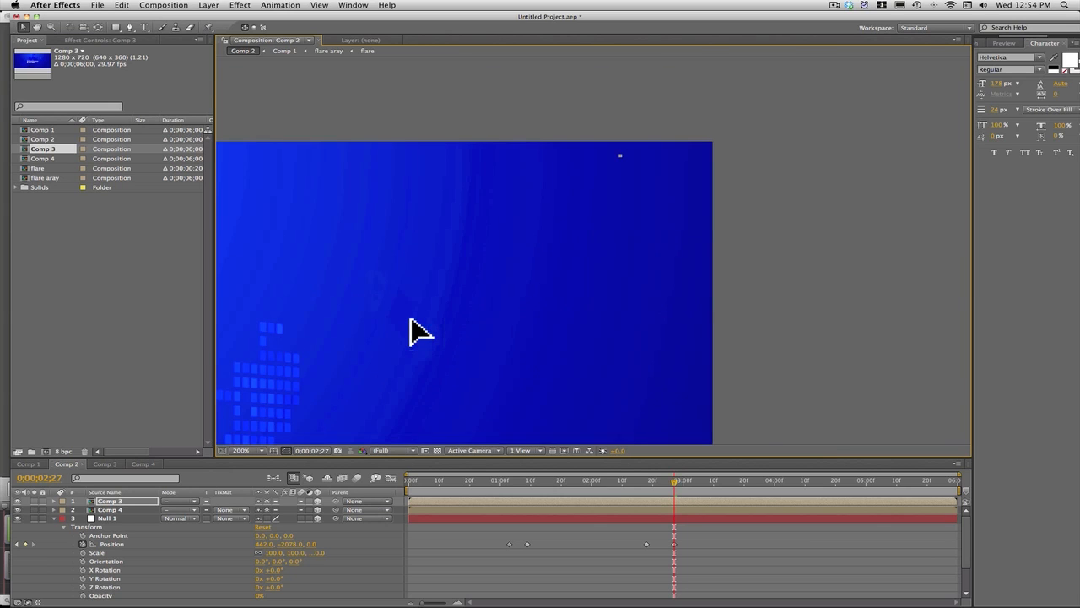
scroll(419, 334, "down", 6)
scroll(413, 331, "down", 1)
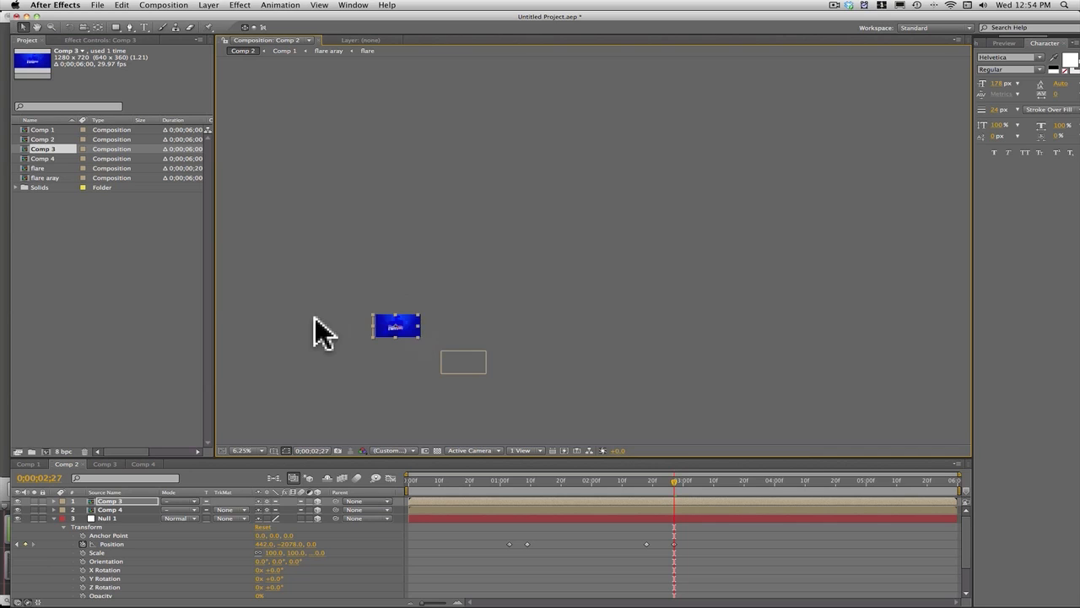
scroll(375, 334, "up", 1)
scroll(388, 337, "up", 1)
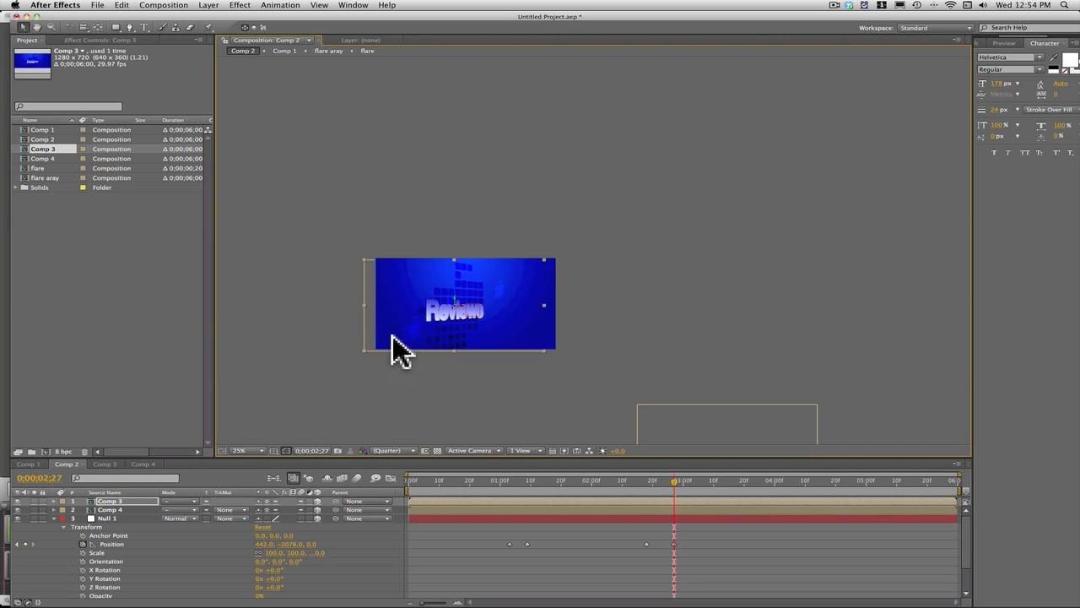
scroll(406, 301, "up", 4)
scroll(407, 301, "down", 3)
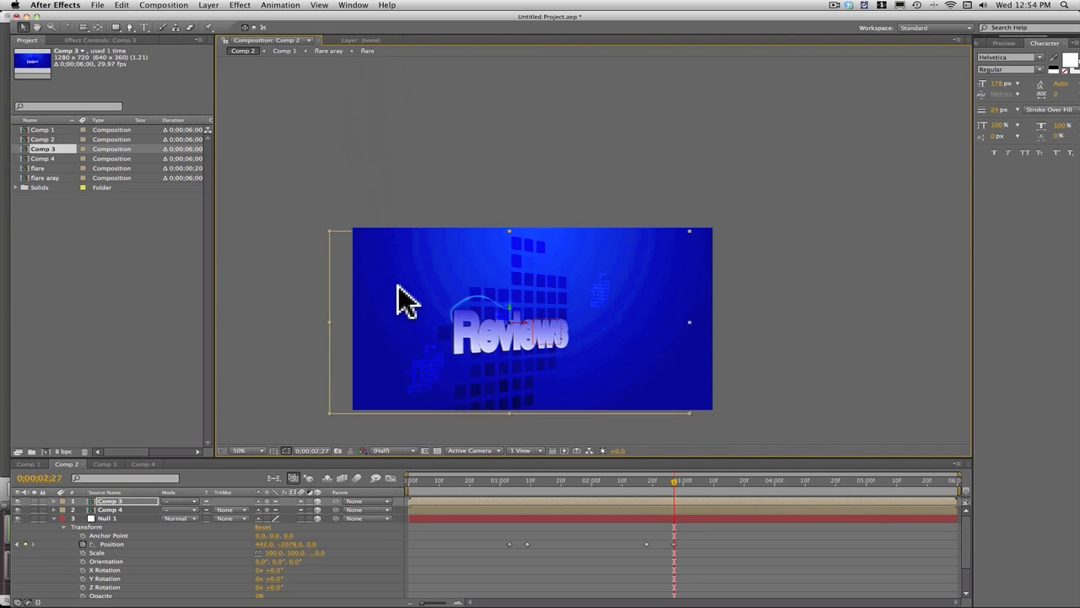
left_click_drag(440, 359, 462, 355)
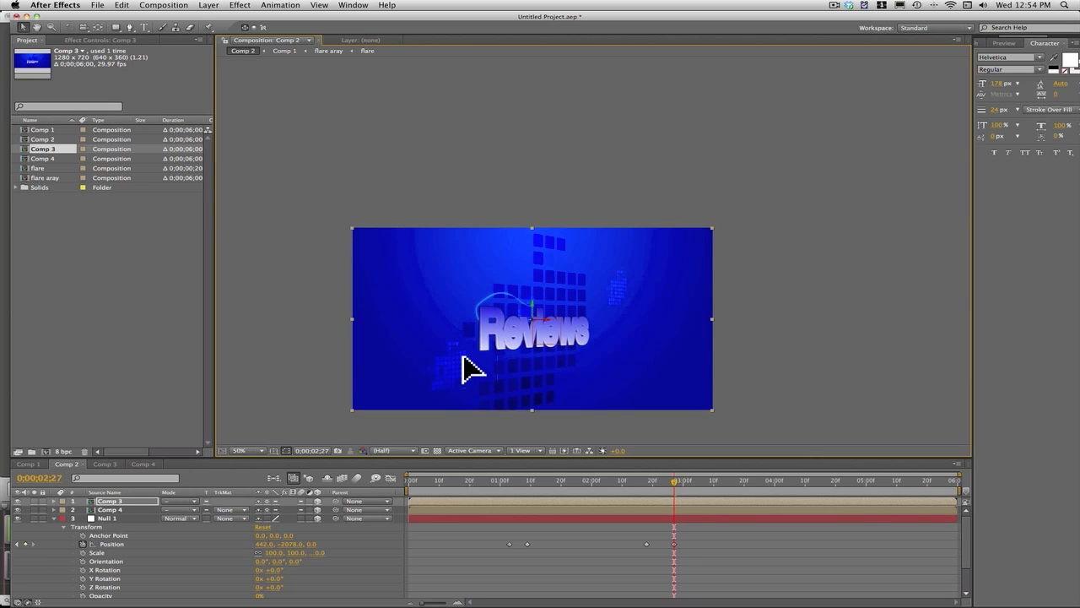